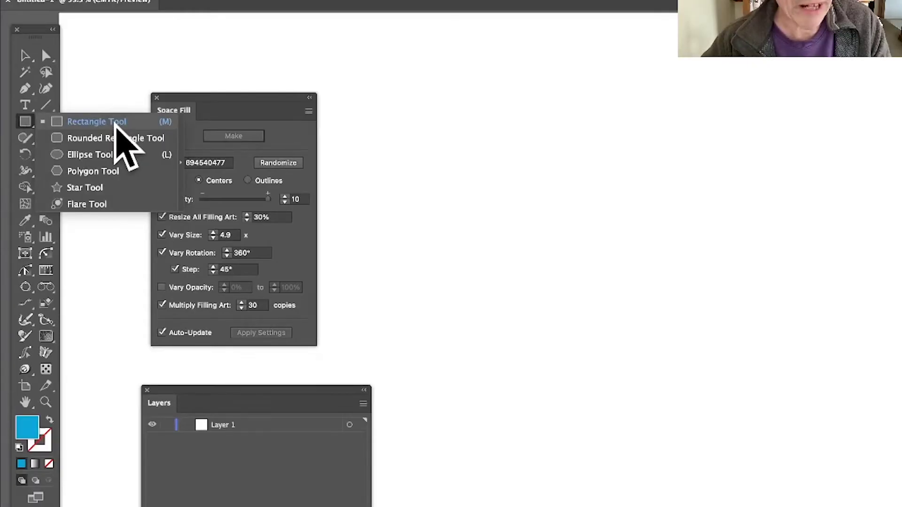
# Step: Draw a large blue rectangle about 1244 pt wide and 962 pt high on the artboard
pyautogui.click(113, 121)
pyautogui.moveTo(428, 69); pyautogui.dragTo(850, 506)
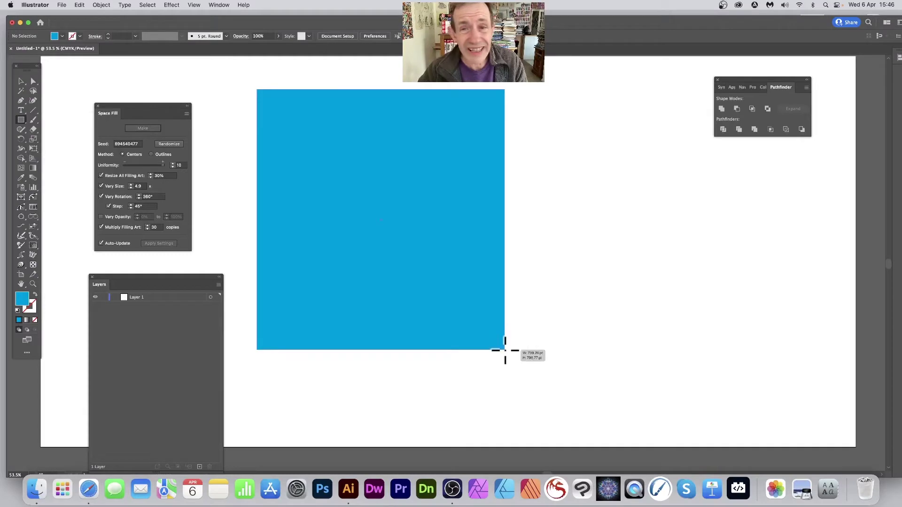
pyautogui.moveTo(505, 350); pyautogui.dragTo(662, 403)
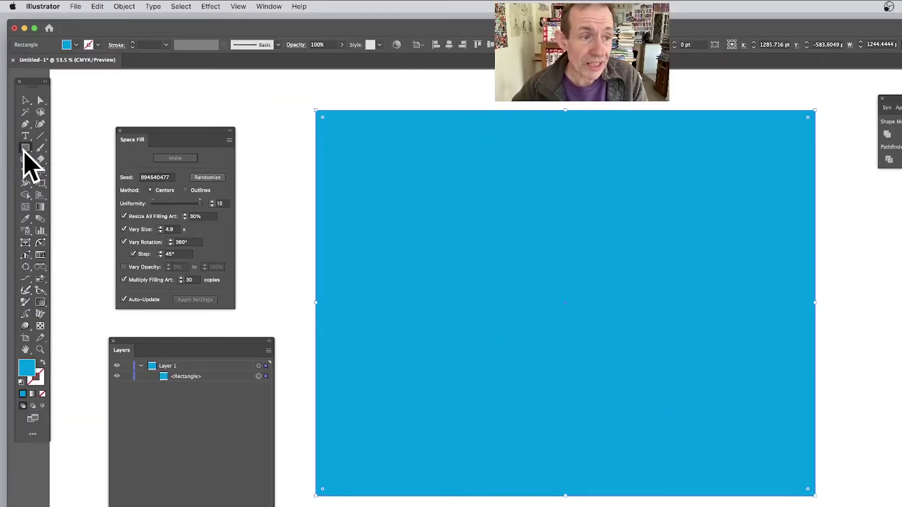
# Step: Draw a small rectangle about 121 pt wide just outside the left side of the large blue rectangle
pyautogui.click(26, 149)
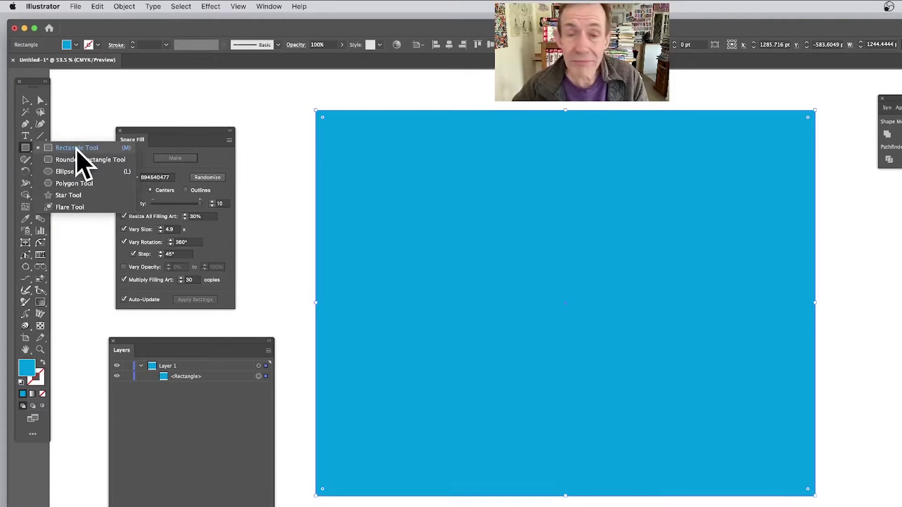
pyautogui.click(66, 149)
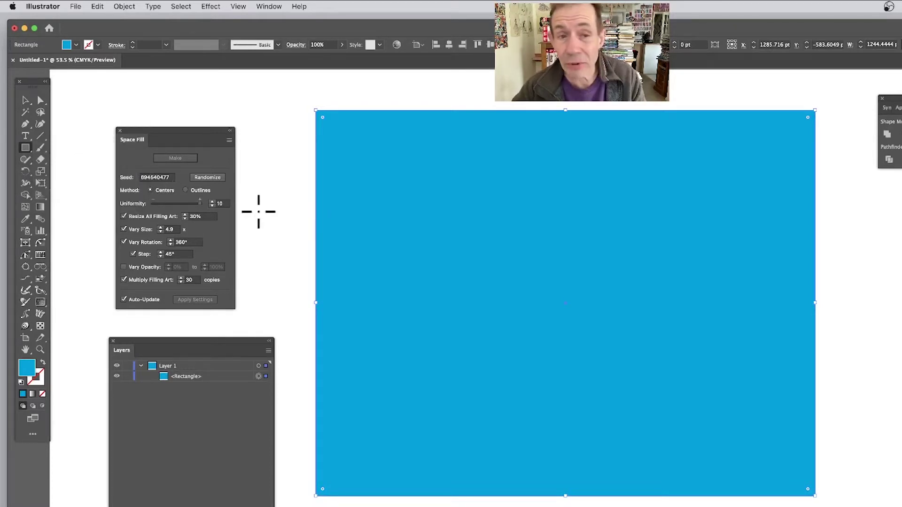
pyautogui.moveTo(263, 228); pyautogui.dragTo(312, 271)
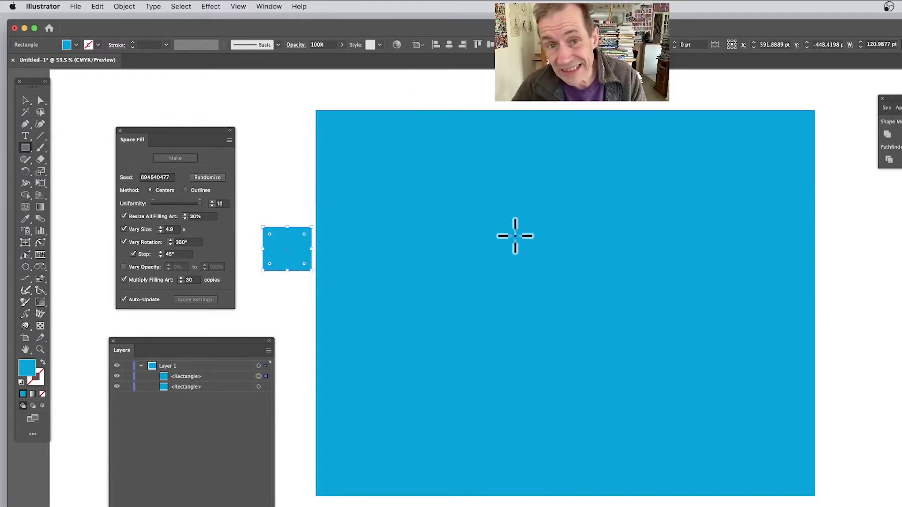
# Step: Fill the small rectangle with red and move it against the left edge of the large rectangle
pyautogui.click(76, 45)
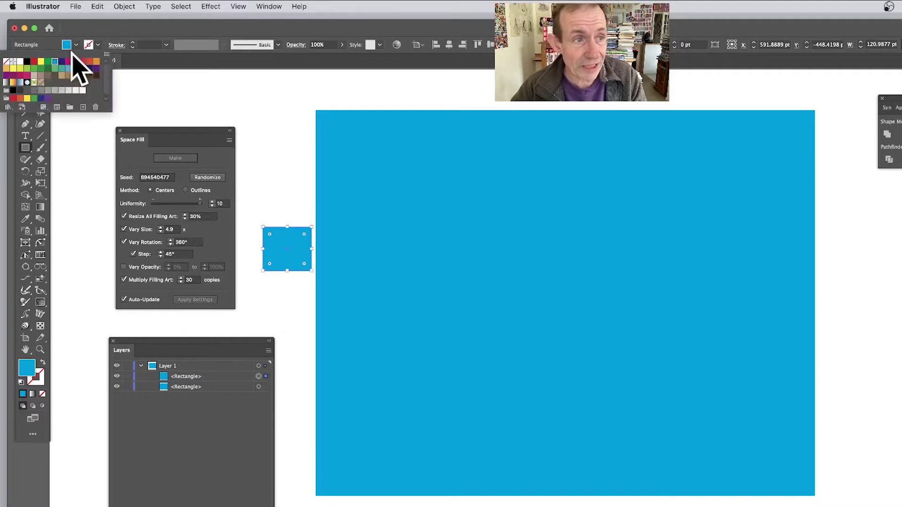
pyautogui.click(34, 62)
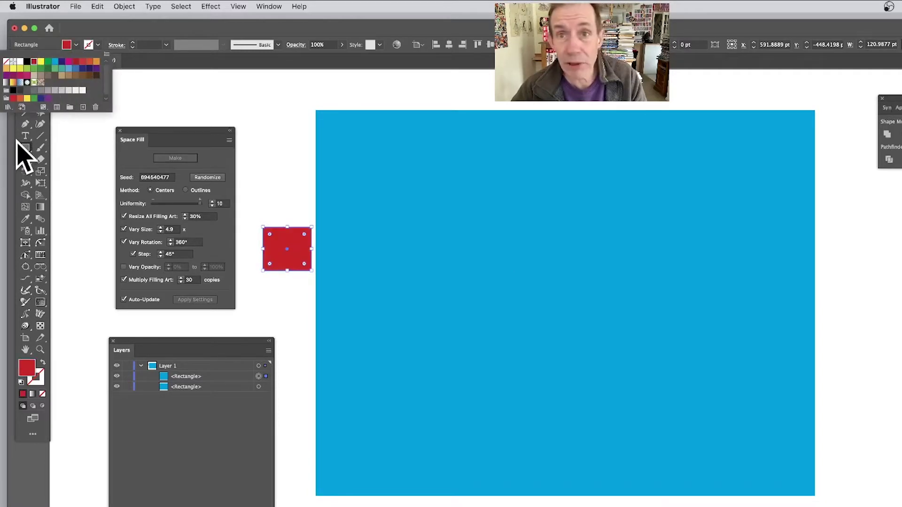
pyautogui.moveTo(300, 256); pyautogui.dragTo(303, 252)
# Step: Select both rectangles and make an Astute Graphics Space Fill from them, filling the large blue one with red squares
pyautogui.moveTo(245, 88); pyautogui.dragTo(738, 336)
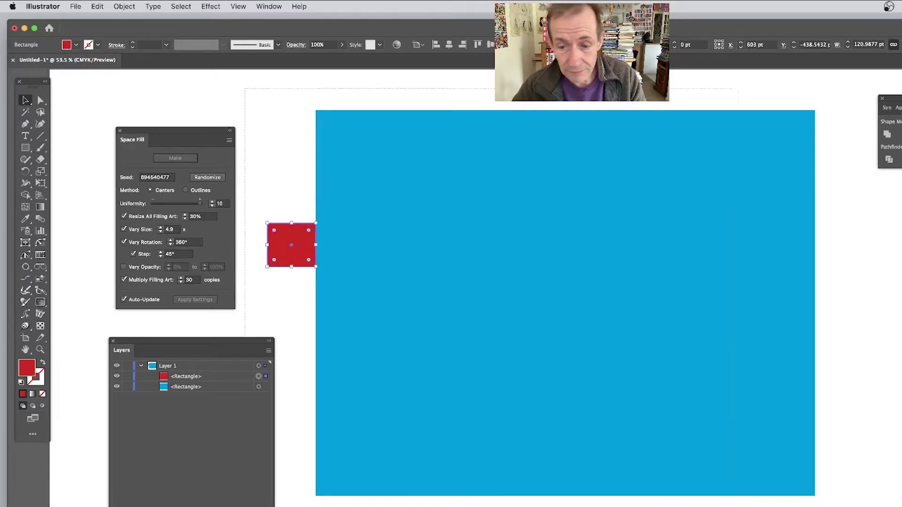
pyautogui.moveTo(833, 500); pyautogui.dragTo(833, 500)
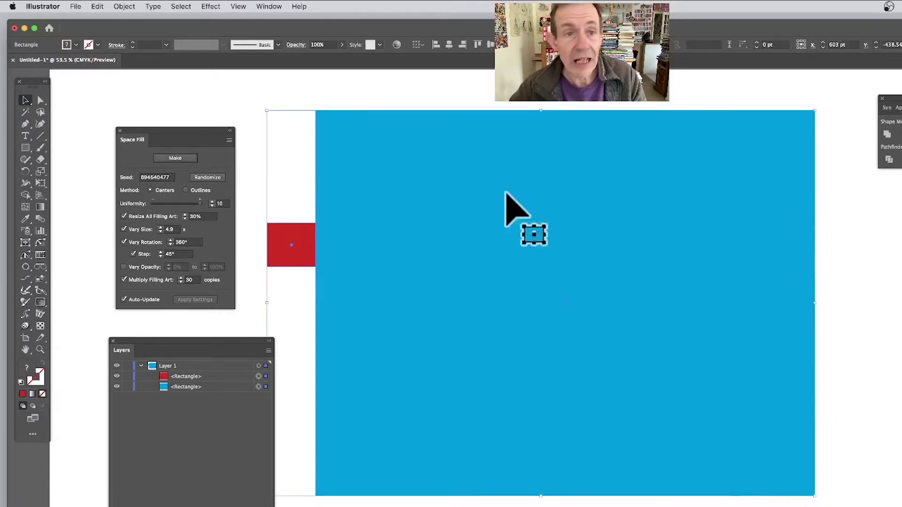
pyautogui.click(265, 7)
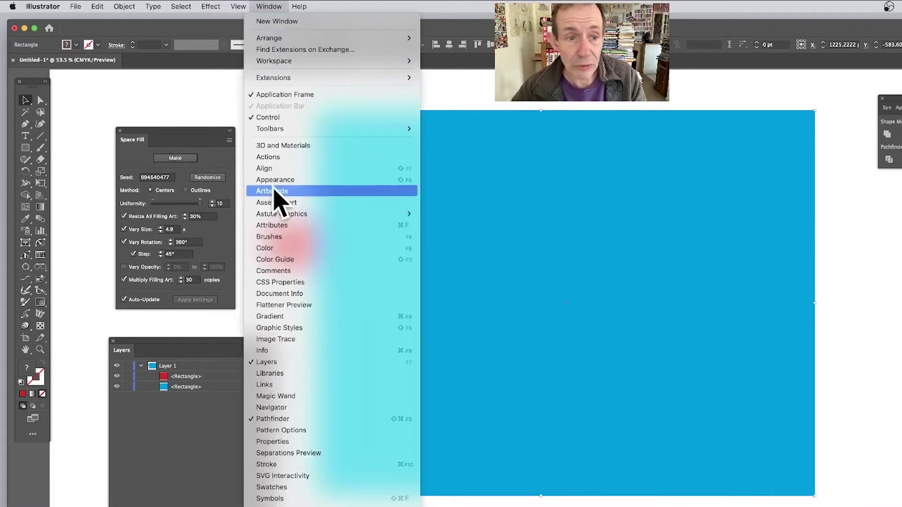
pyautogui.moveTo(281, 215)
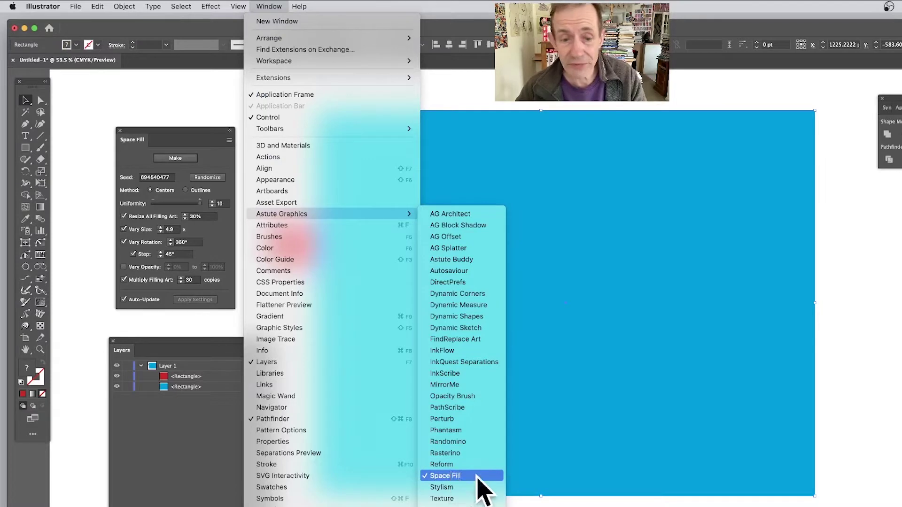
pyautogui.press('Escape')
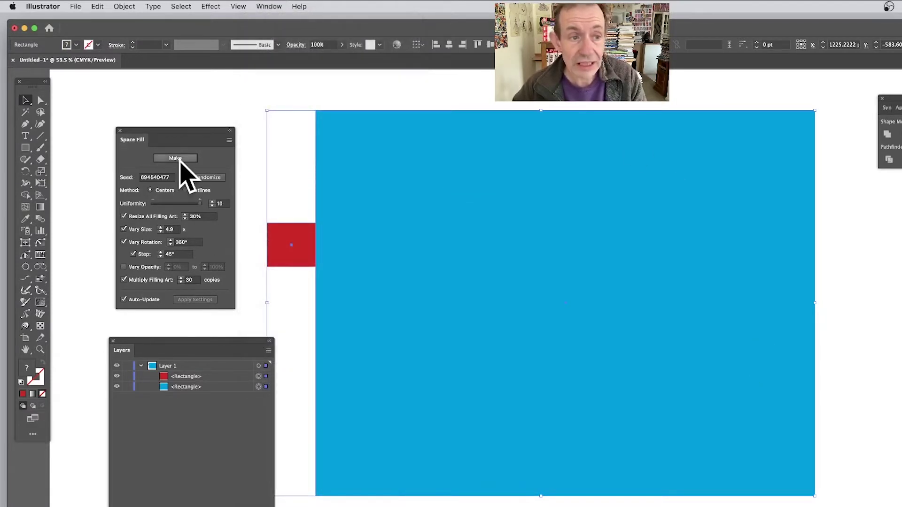
pyautogui.click(178, 158)
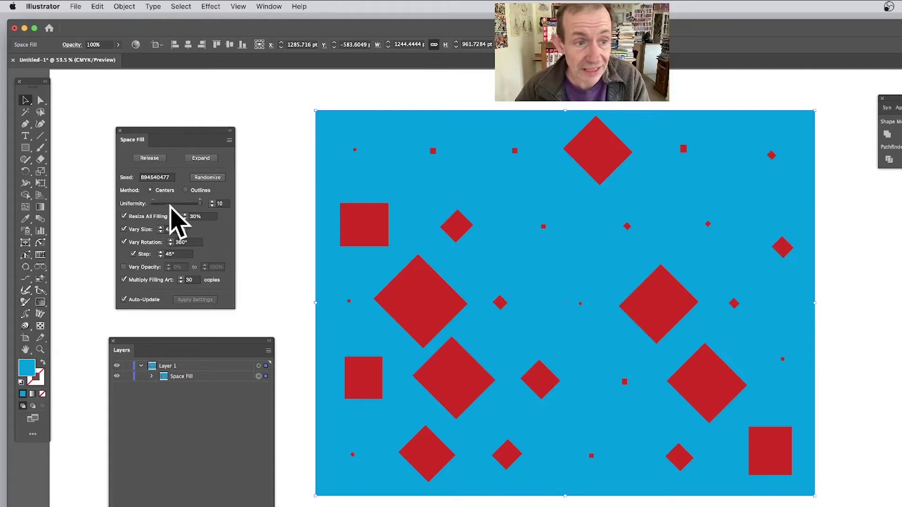
# Step: Randomize the Space Fill seed several times to get a different arrangement of the red squares
pyautogui.click(209, 178)
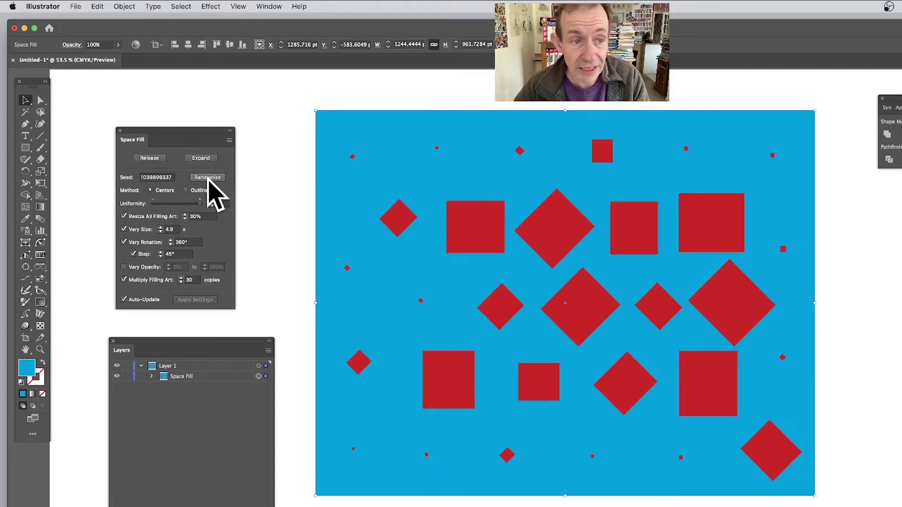
pyautogui.click(209, 178)
pyautogui.click(209, 178)
pyautogui.click(209, 178)
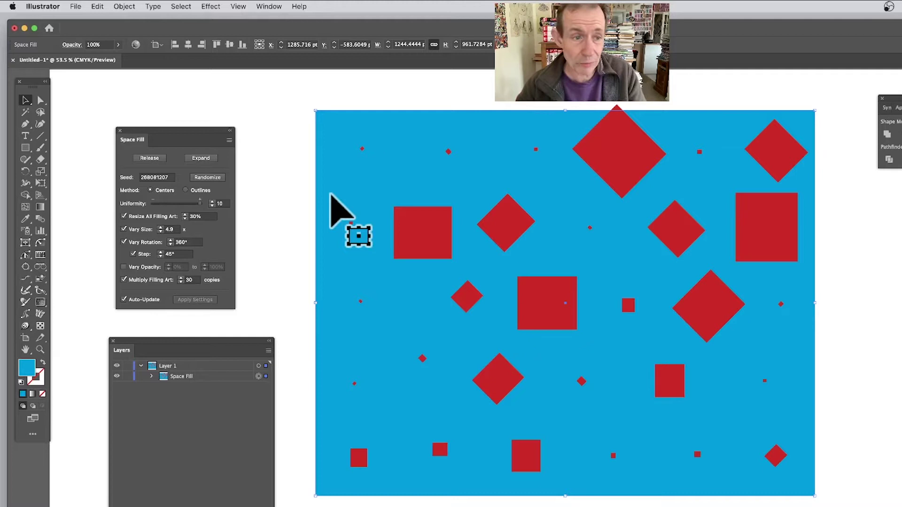
# Step: Try the Outlines method and a uniformity of 1 on the Space Fill, returning to Centers and 10
pyautogui.click(186, 190)
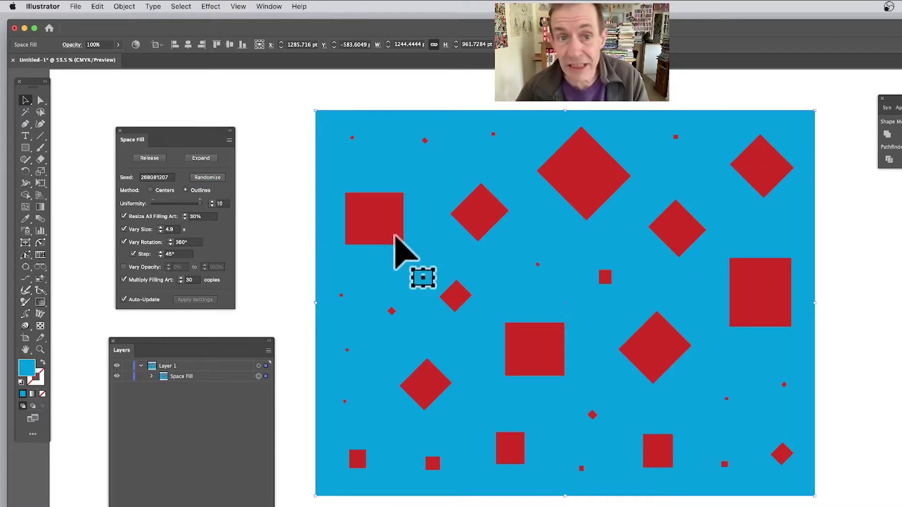
pyautogui.click(151, 191)
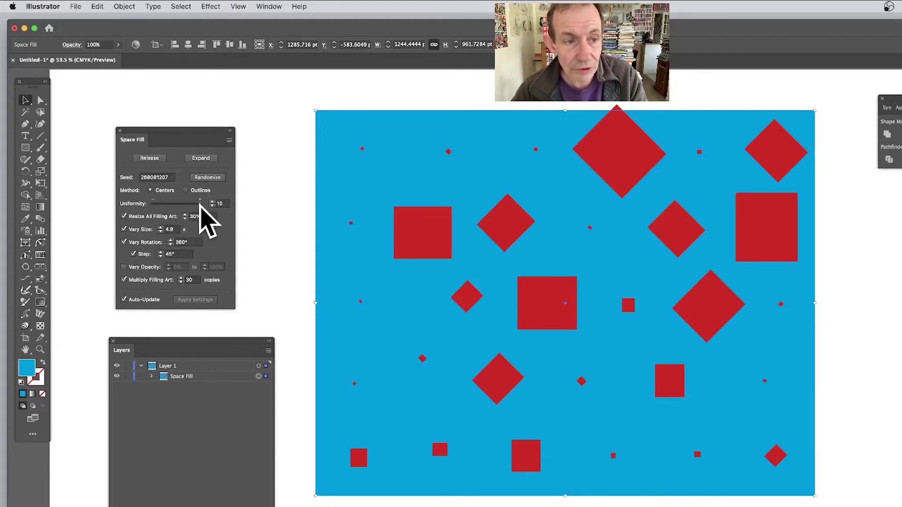
pyautogui.moveTo(201, 205)
pyautogui.mouseDown()
pyautogui.moveTo(148, 204)
pyautogui.moveTo(214, 207)
pyautogui.mouseUp()
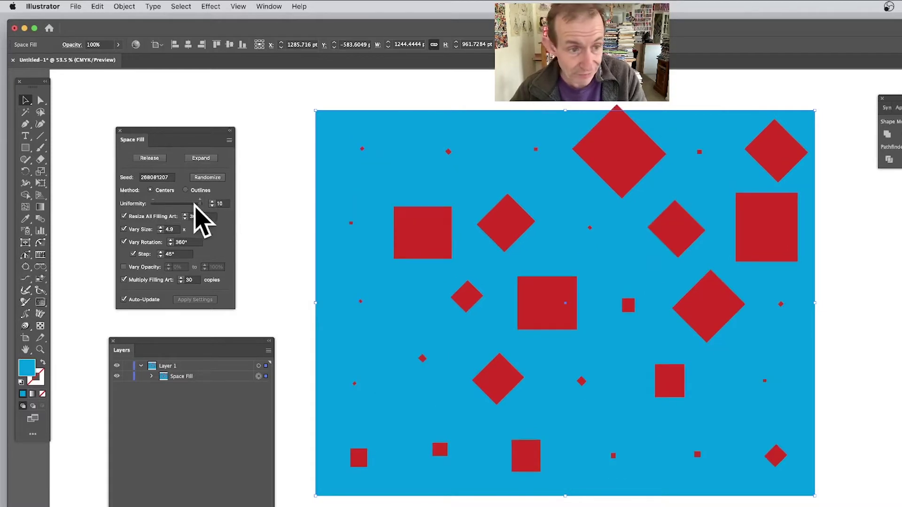
pyautogui.moveTo(198, 203); pyautogui.dragTo(135, 207)
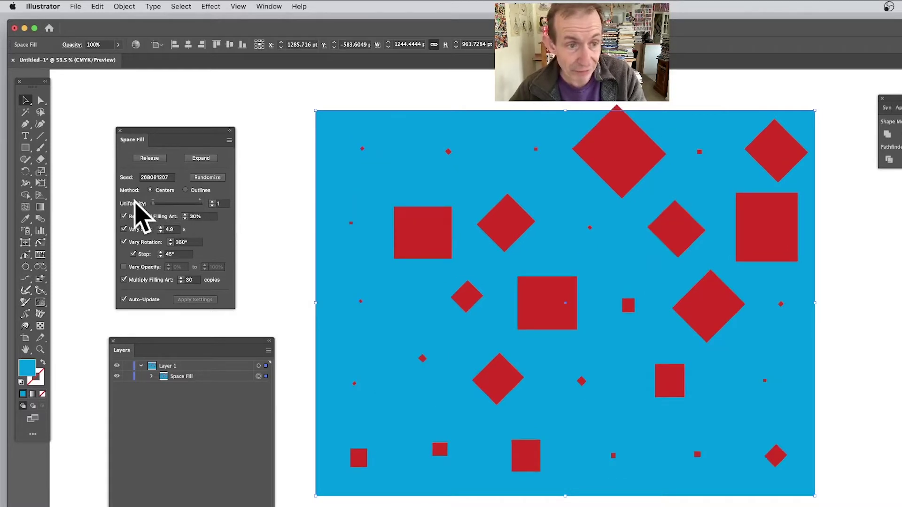
pyautogui.click(199, 203)
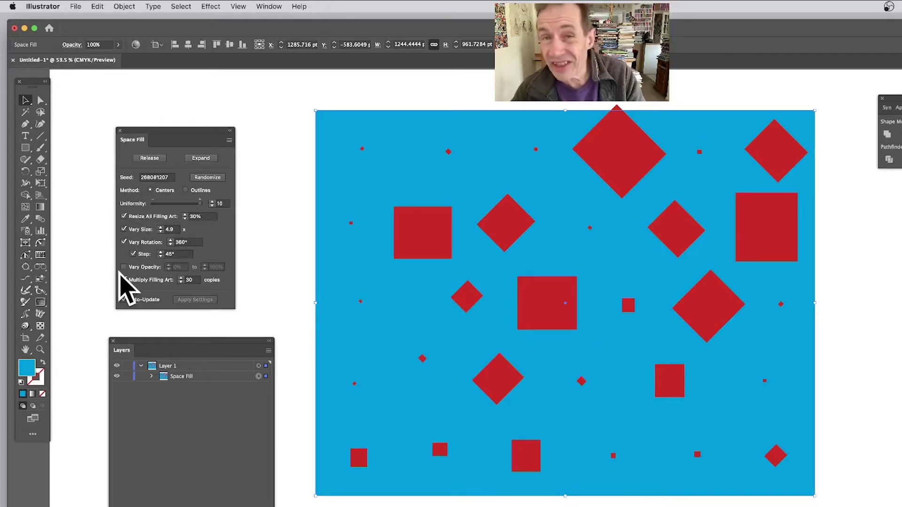
# Step: Try the fill without Resize All Filling Art and Vary Size, and turn both options back on
pyautogui.click(124, 216)
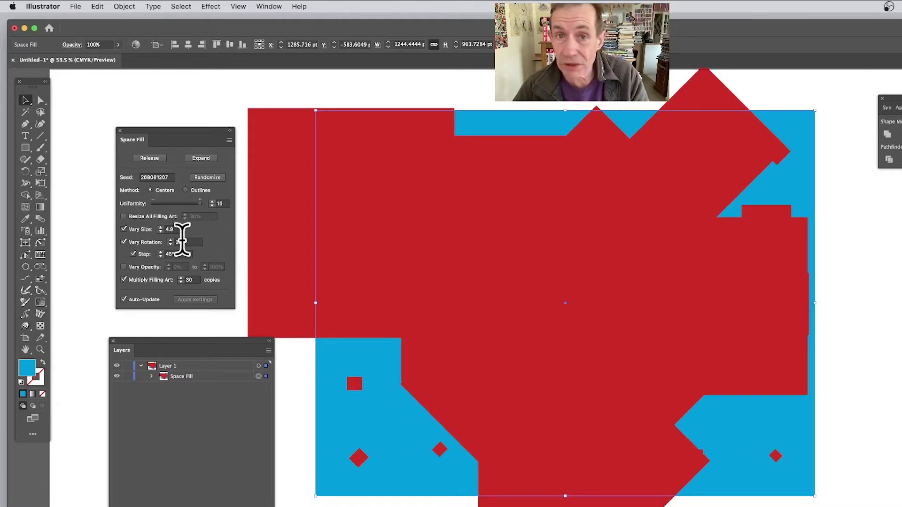
pyautogui.click(123, 229)
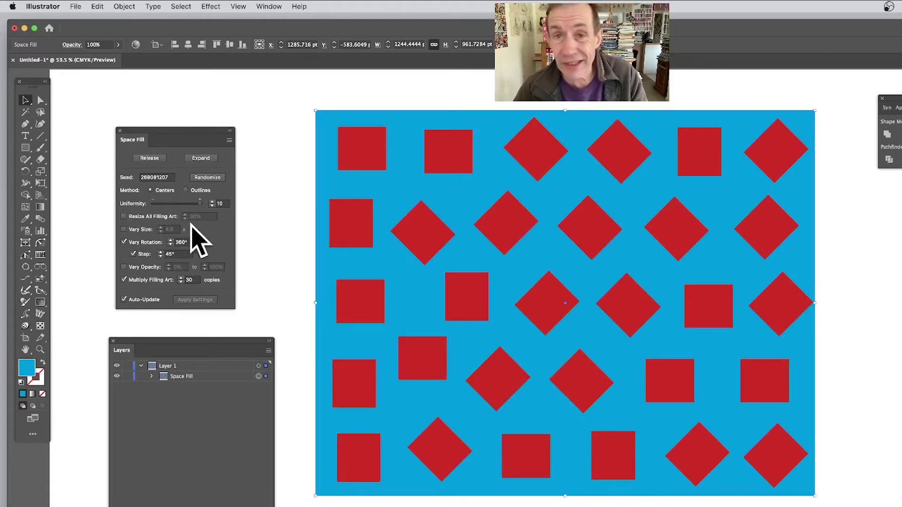
pyautogui.click(124, 216)
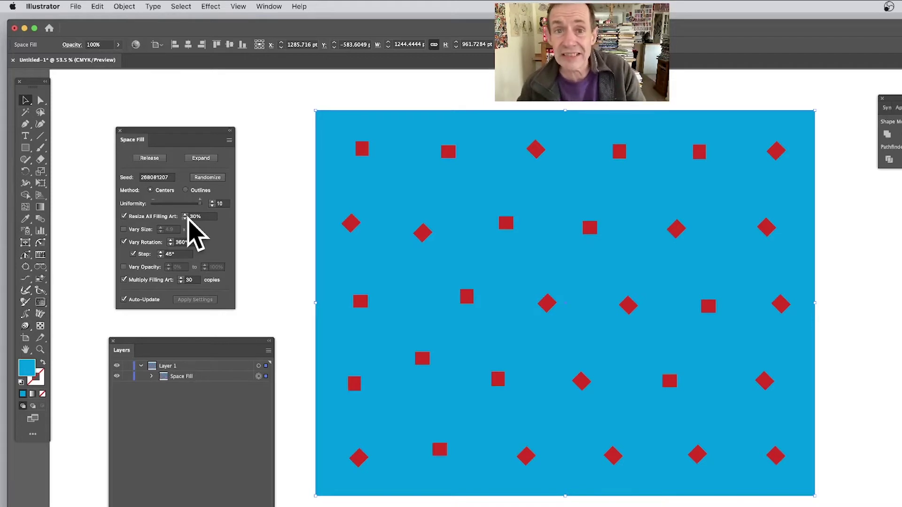
pyautogui.moveTo(183, 217); pyautogui.dragTo(203, 214)
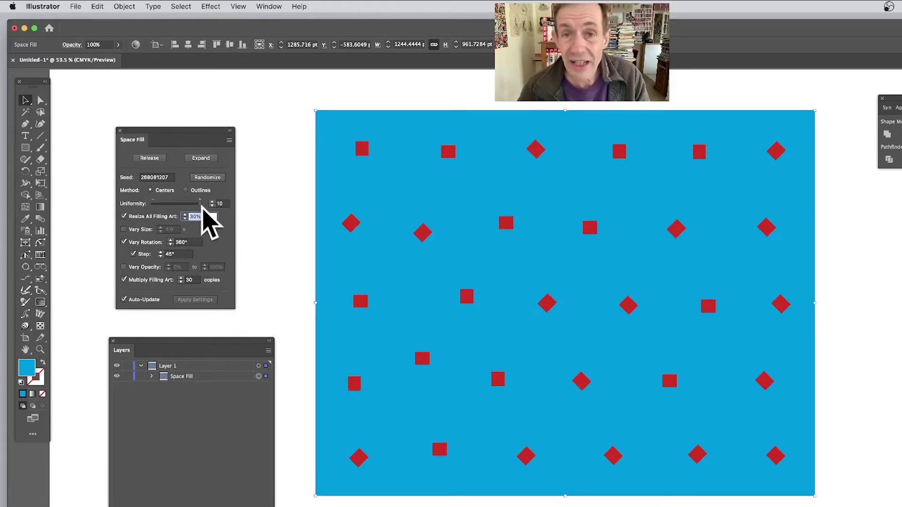
pyautogui.click(124, 229)
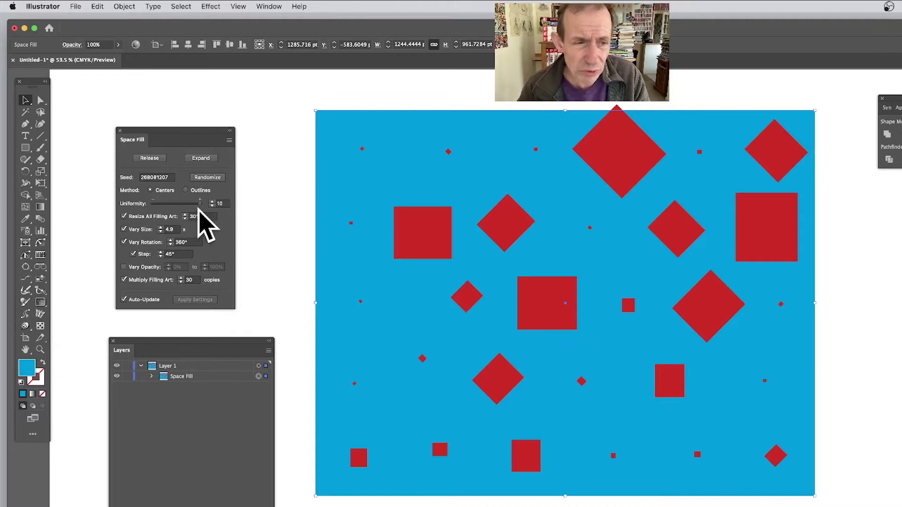
# Step: Try Vary Size values of 2x and 8x on the red filling squares
pyautogui.click(178, 229)
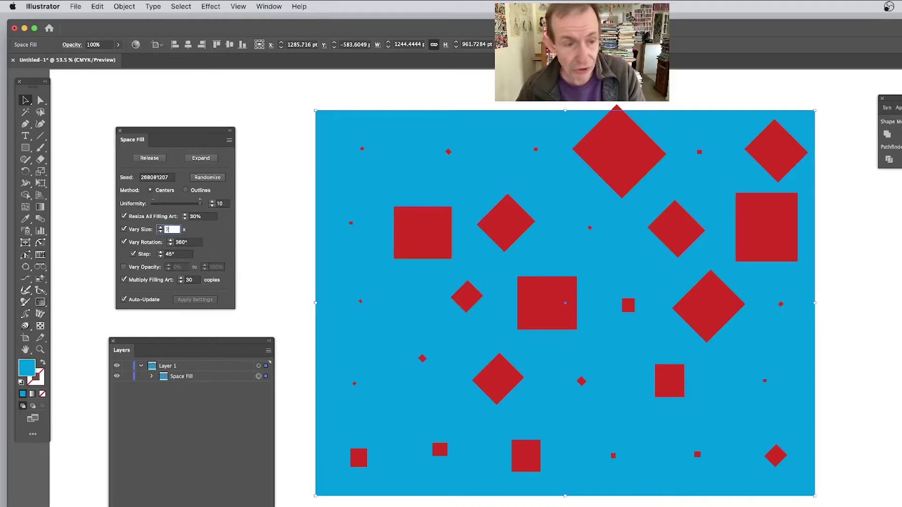
pyautogui.write('2')
pyautogui.press('Tab')
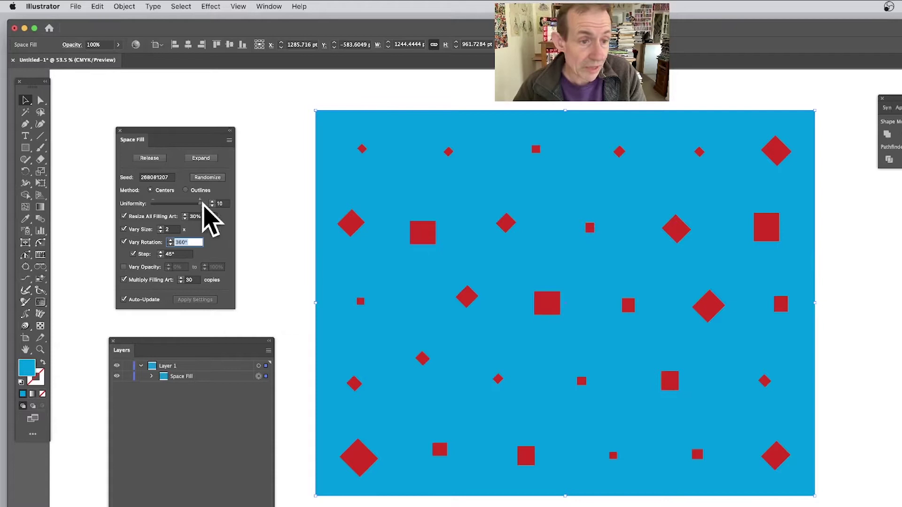
pyautogui.click(172, 229)
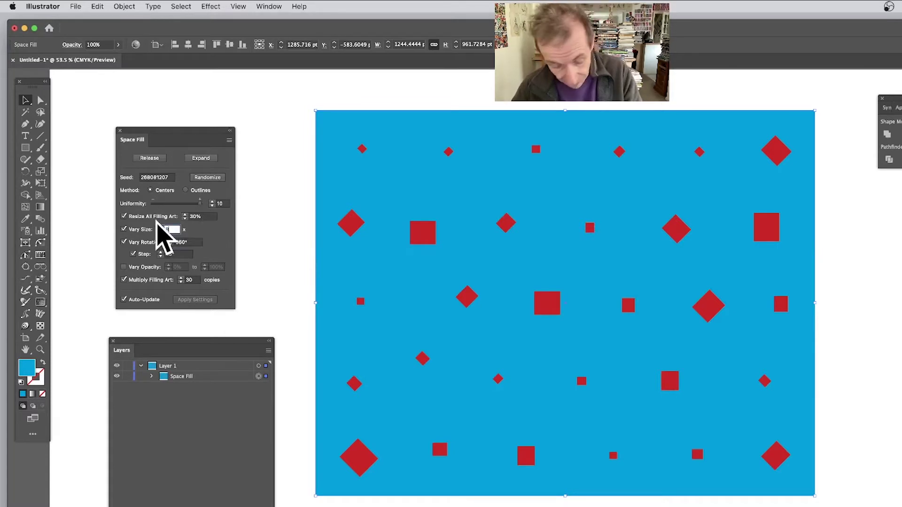
pyautogui.write('8')
pyautogui.press('Tab')
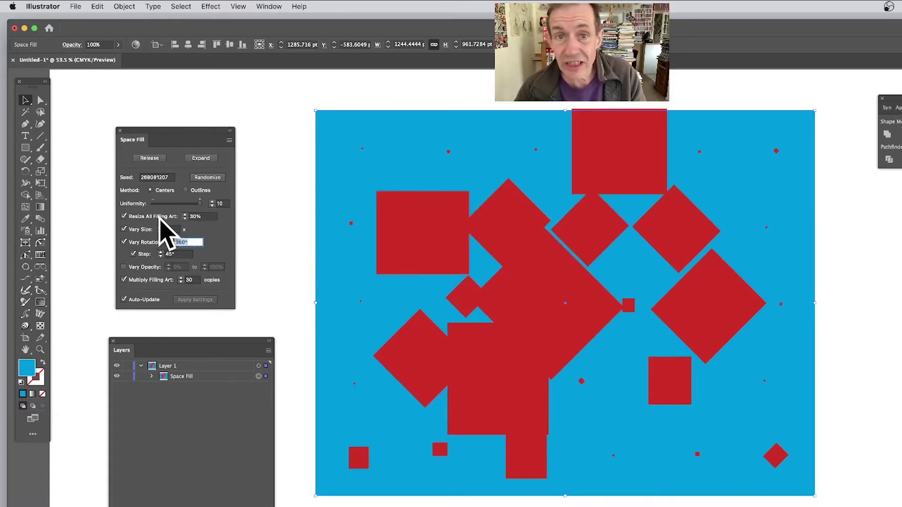
# Step: Set the filling art's Vary Size value to 3x
pyautogui.click(172, 230)
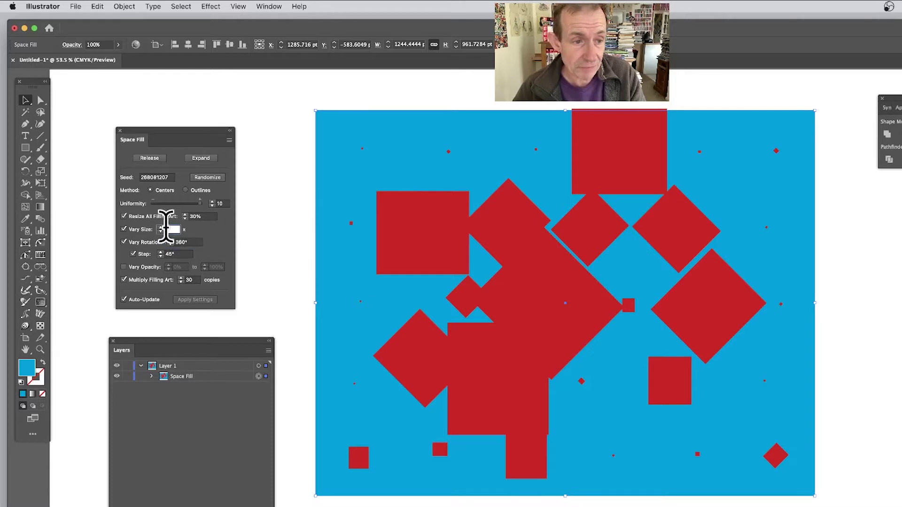
pyautogui.write('3')
pyautogui.press('Tab')
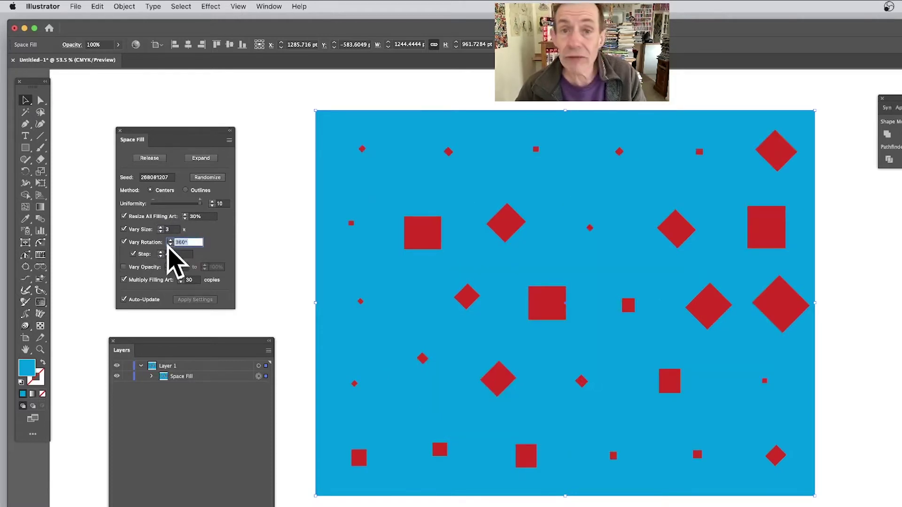
# Step: Try the fill with Vary Rotation off, and with it turned back on at 10°
pyautogui.click(124, 243)
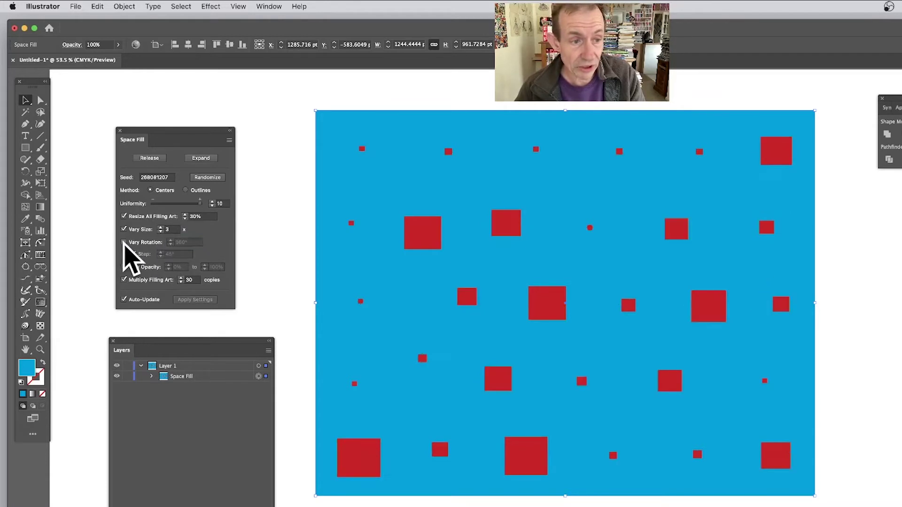
pyautogui.click(124, 243)
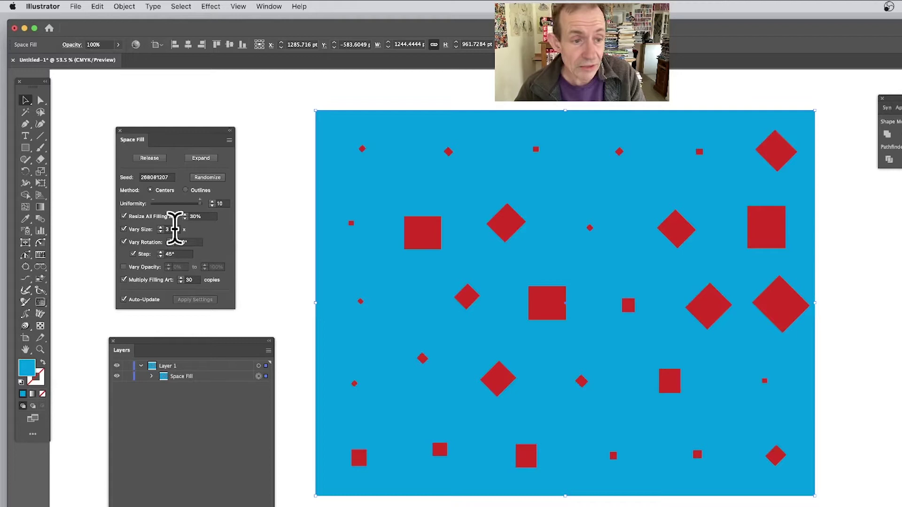
pyautogui.click(189, 242)
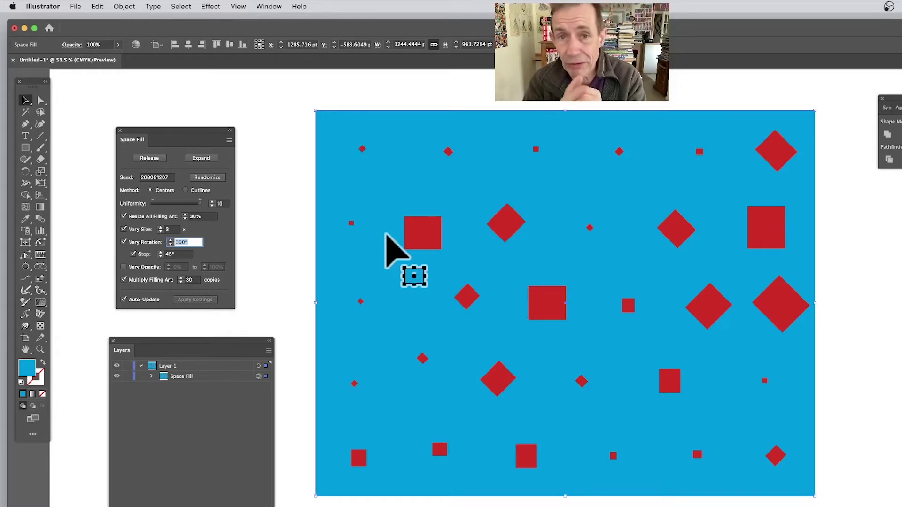
pyautogui.write('10')
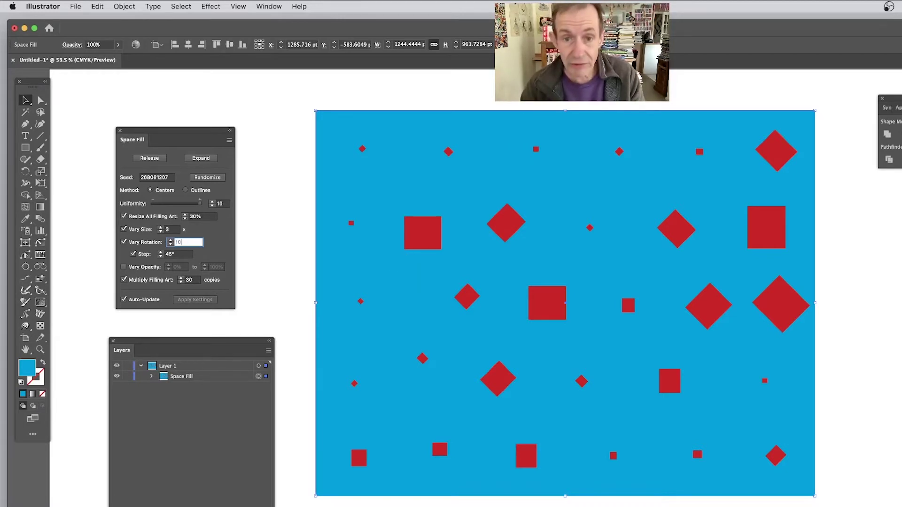
pyautogui.press('Tab')
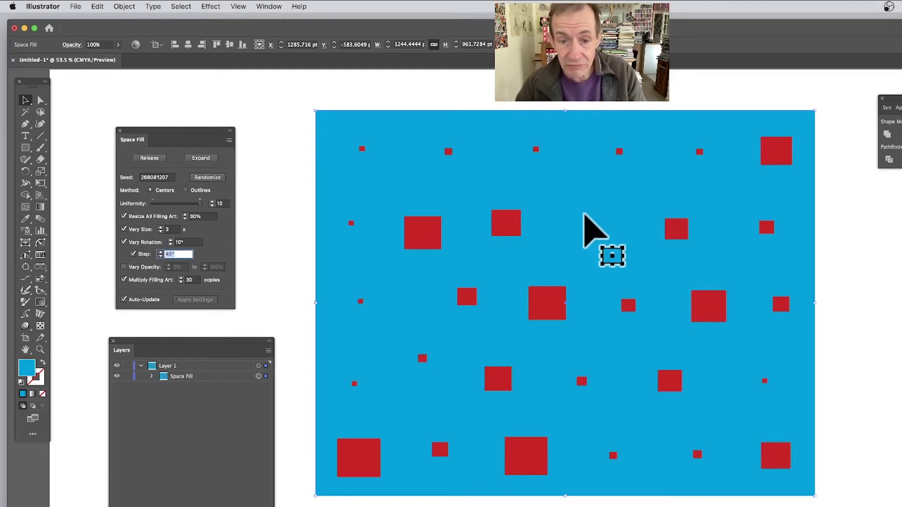
# Step: Try a Vary Rotation value of 30° on the red squares and return it to 360°
pyautogui.click(177, 241)
pyautogui.write('30')
pyautogui.press('Tab')
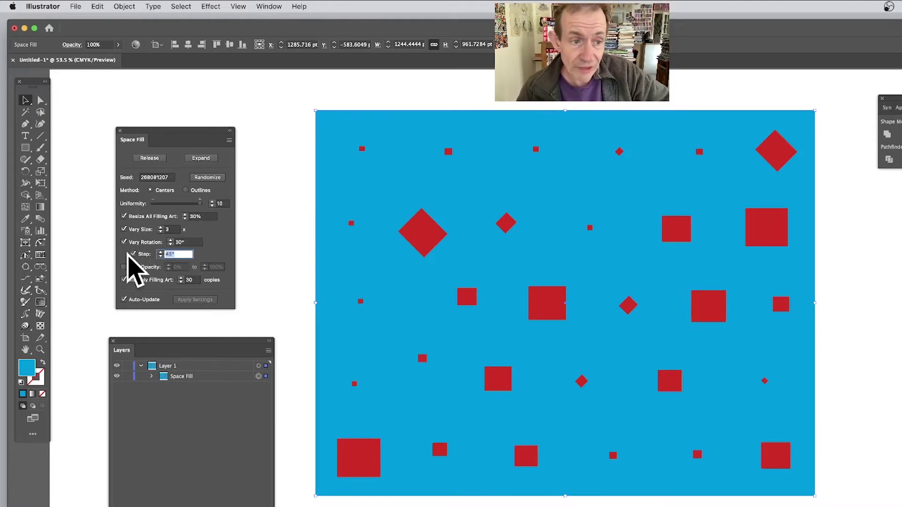
pyautogui.click(187, 242)
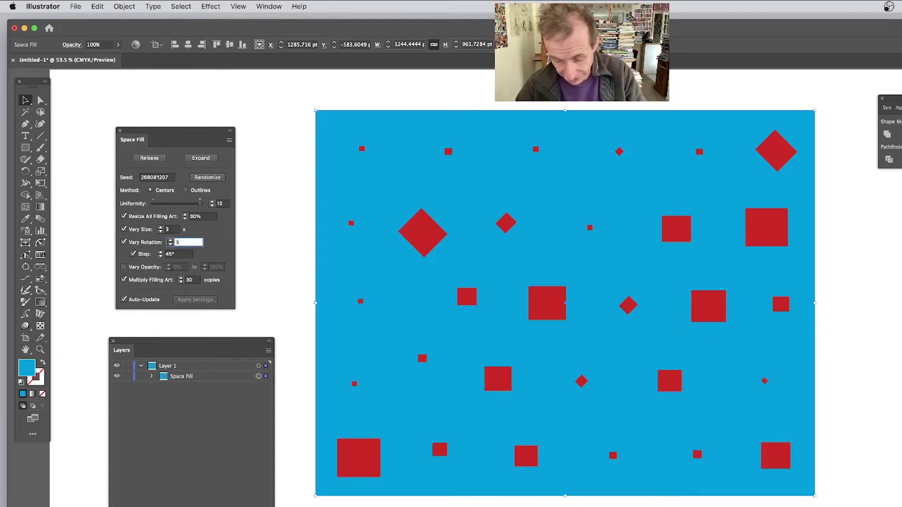
pyautogui.write('360')
pyautogui.press('Tab')
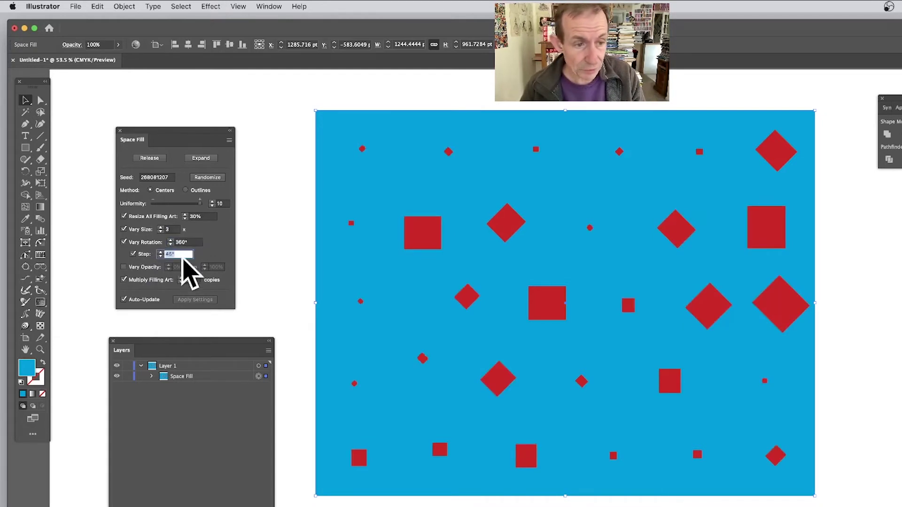
# Step: Try the rotation without Step, turn Step back on and set it to 10°
pyautogui.click(133, 254)
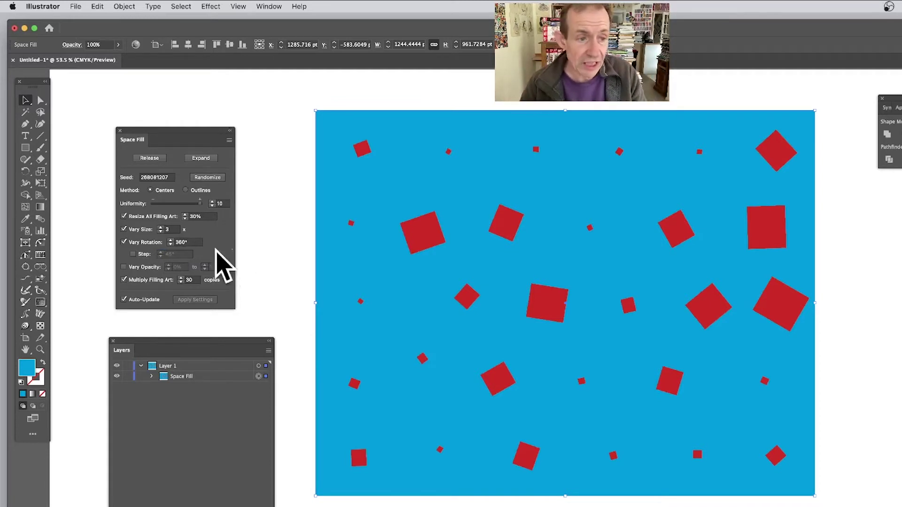
pyautogui.click(134, 254)
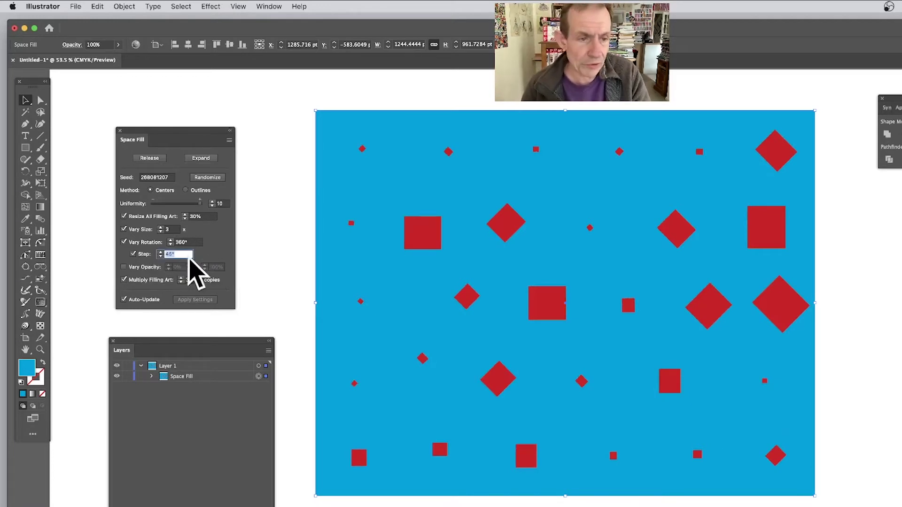
pyautogui.press('Tab')
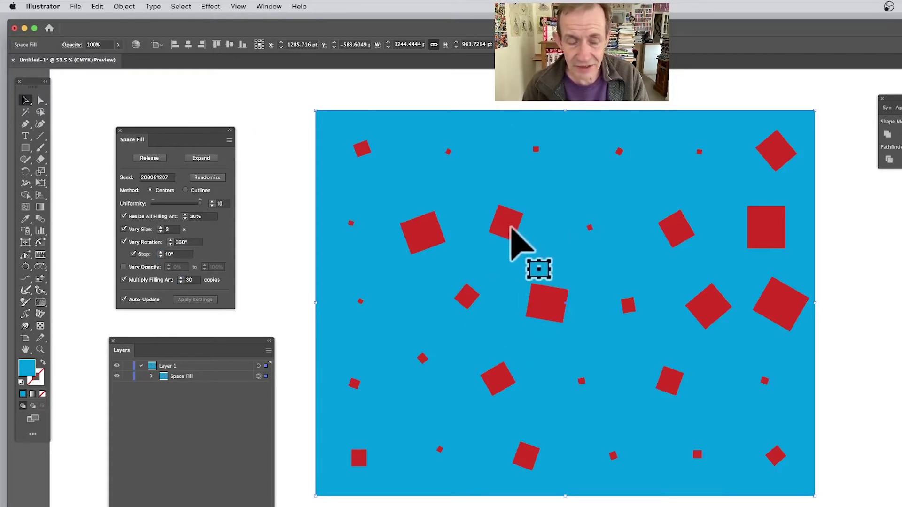
# Step: Try Vary Opacity from 0% to 100% on the squares with 100 copies of the filling art
pyautogui.click(124, 267)
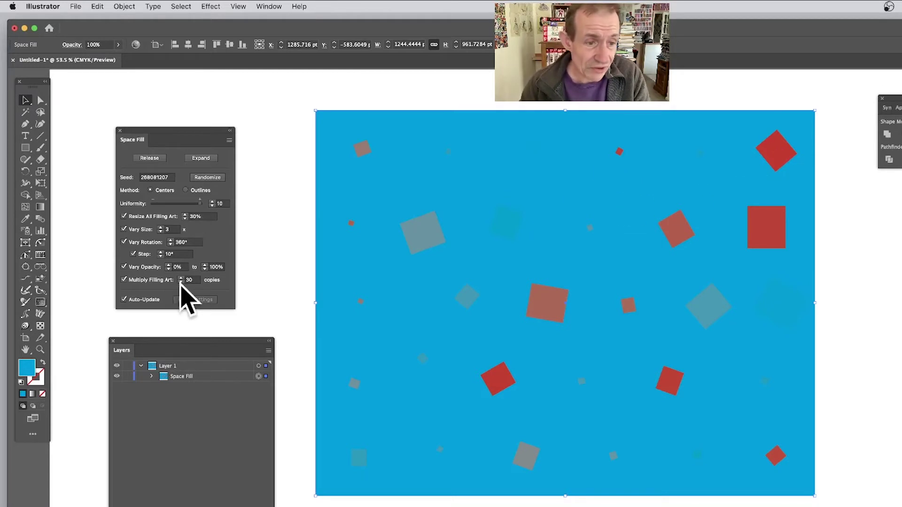
pyautogui.click(192, 280)
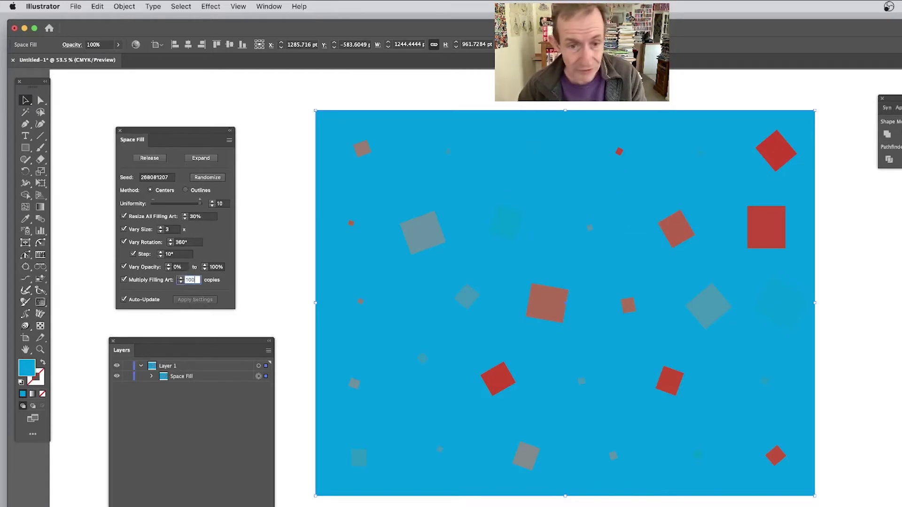
pyautogui.press('Tab')
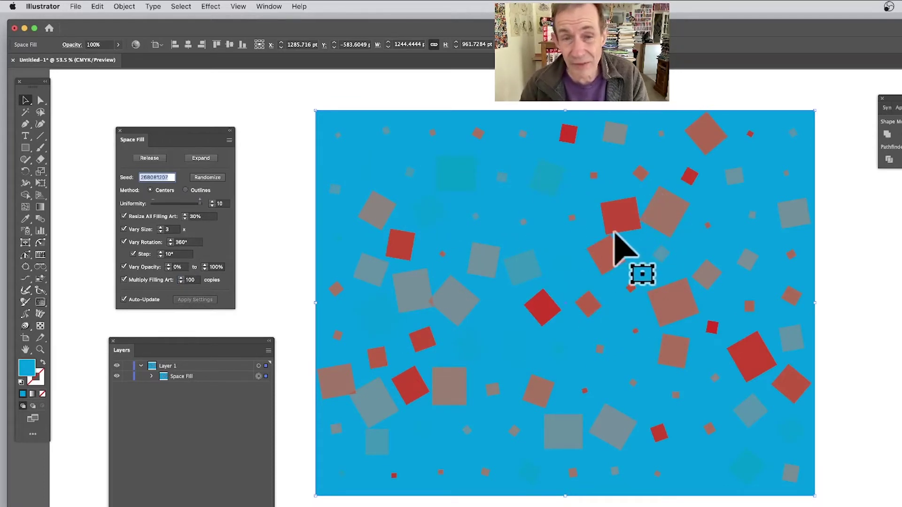
# Step: Try the fill without Multiply Filling Art, and turn it back on with 20 copies
pyautogui.click(190, 279)
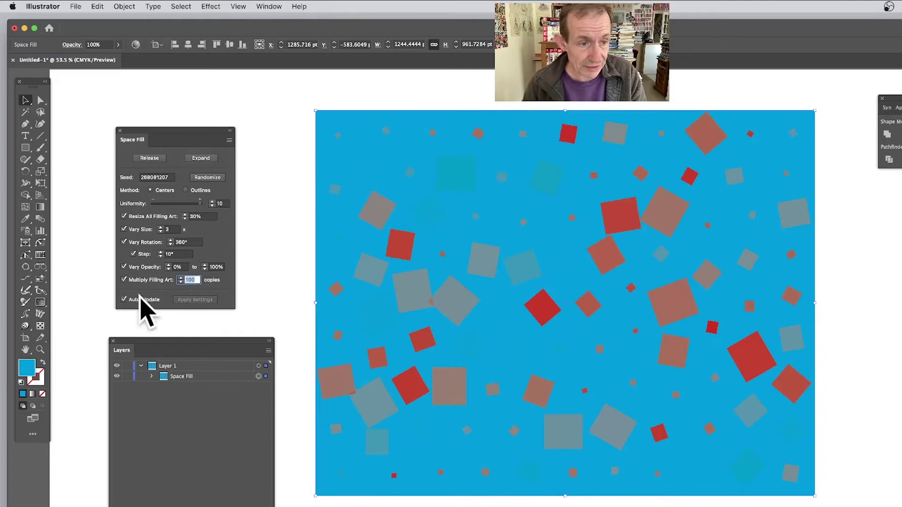
pyautogui.click(123, 279)
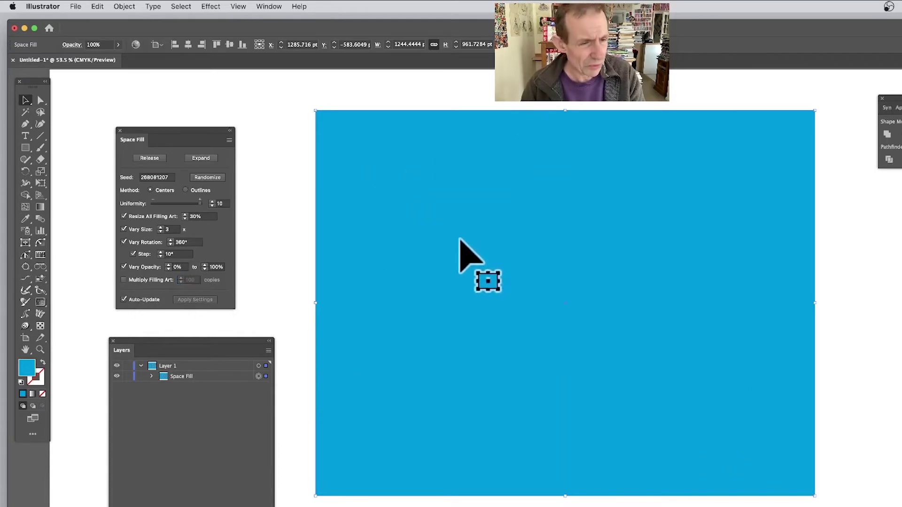
pyautogui.click(123, 280)
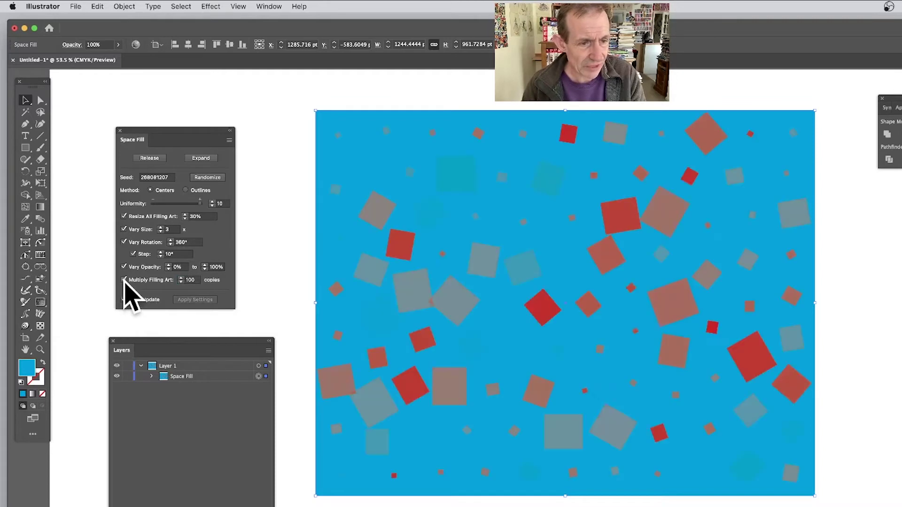
pyautogui.click(197, 280)
pyautogui.press('Tab')
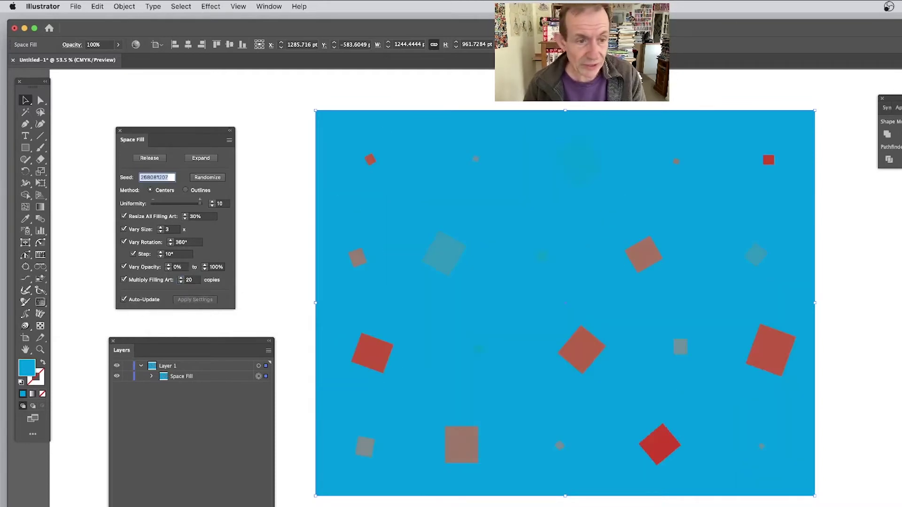
# Step: Turn off Vary Opacity, try 10 copies of the filling art and set the number of copies to 100
pyautogui.click(125, 267)
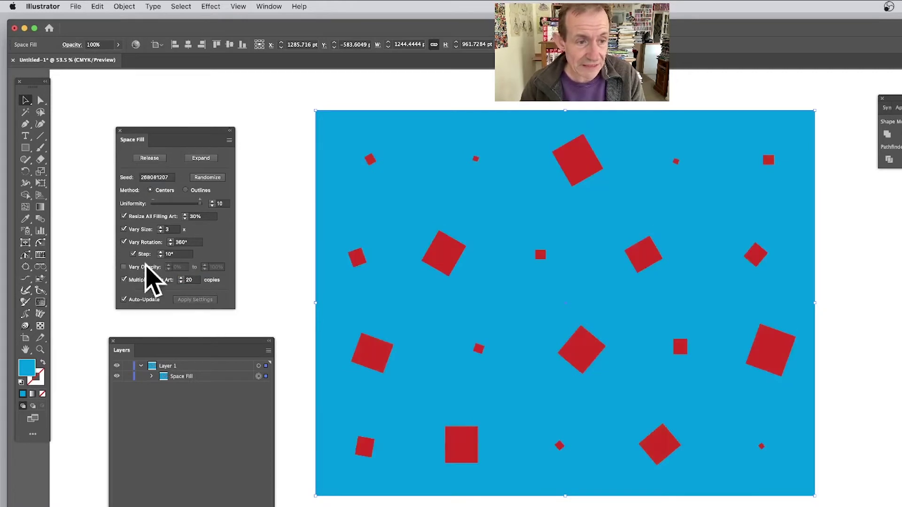
pyautogui.doubleClick(191, 280)
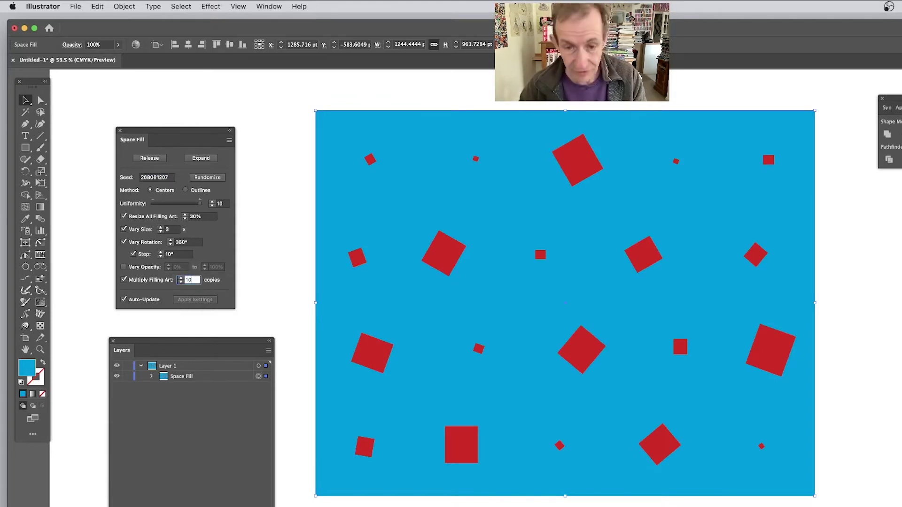
pyautogui.press('Tab')
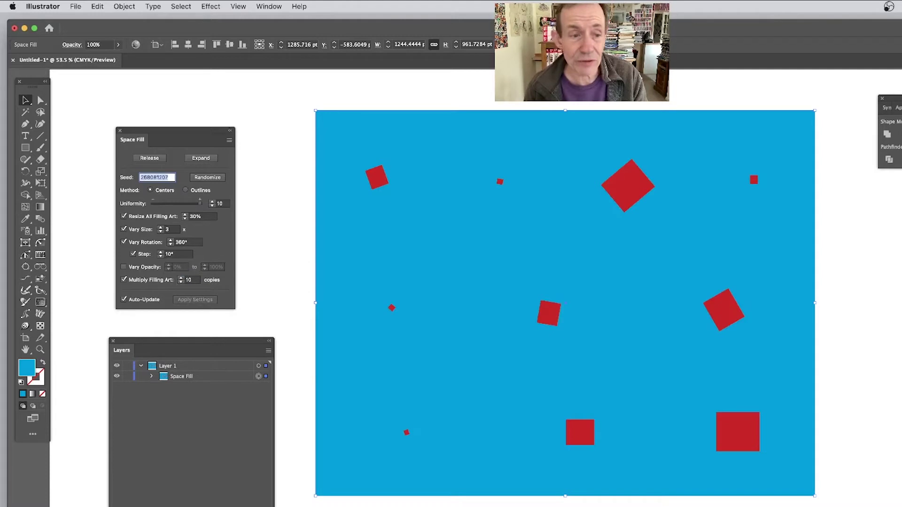
pyautogui.doubleClick(191, 280)
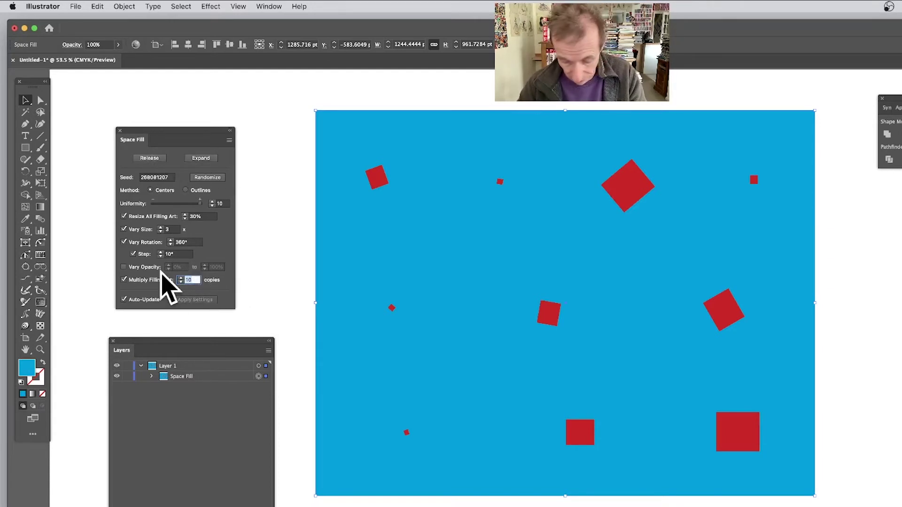
pyautogui.press('Tab')
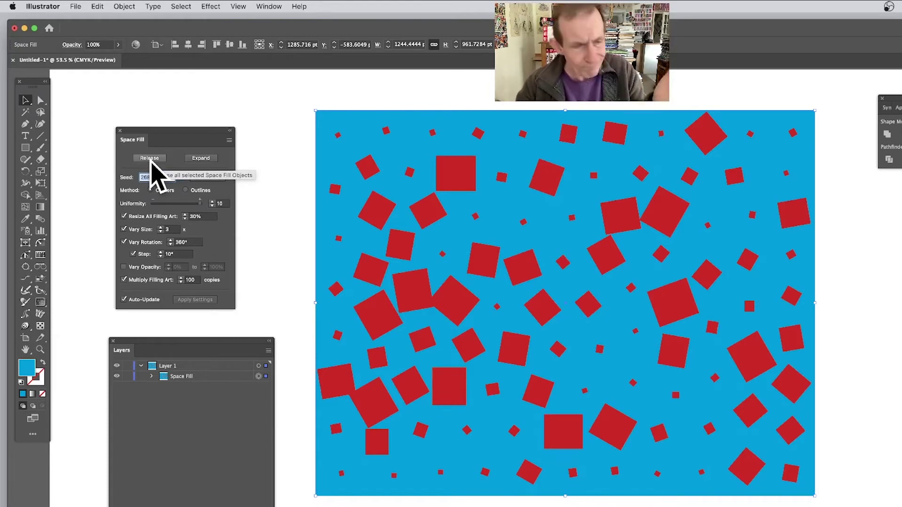
# Step: Expand the Space Fill object into editable artwork and reveal the rectangles inside its nested groups in the layer list
pyautogui.click(200, 158)
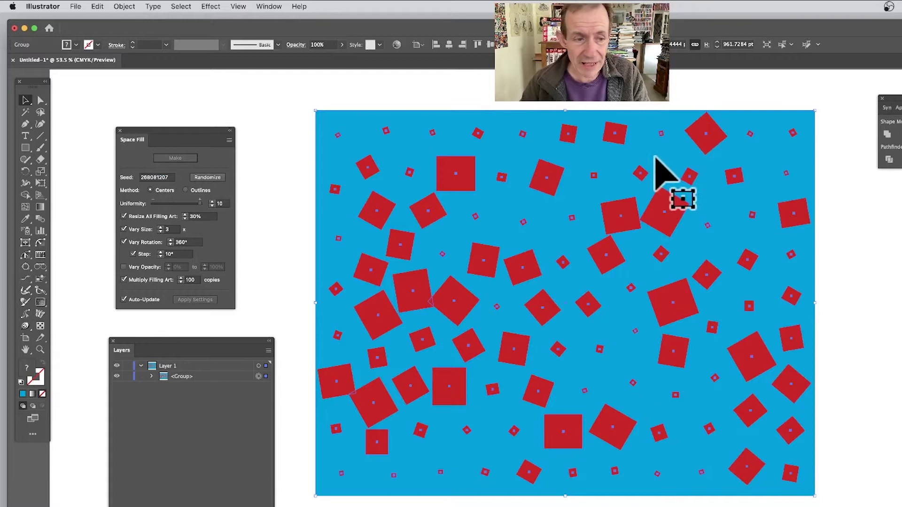
pyautogui.moveTo(164, 343)
pyautogui.mouseDown()
pyautogui.moveTo(179, 313)
pyautogui.moveTo(187, 322)
pyautogui.moveTo(157, 337)
pyautogui.mouseUp()
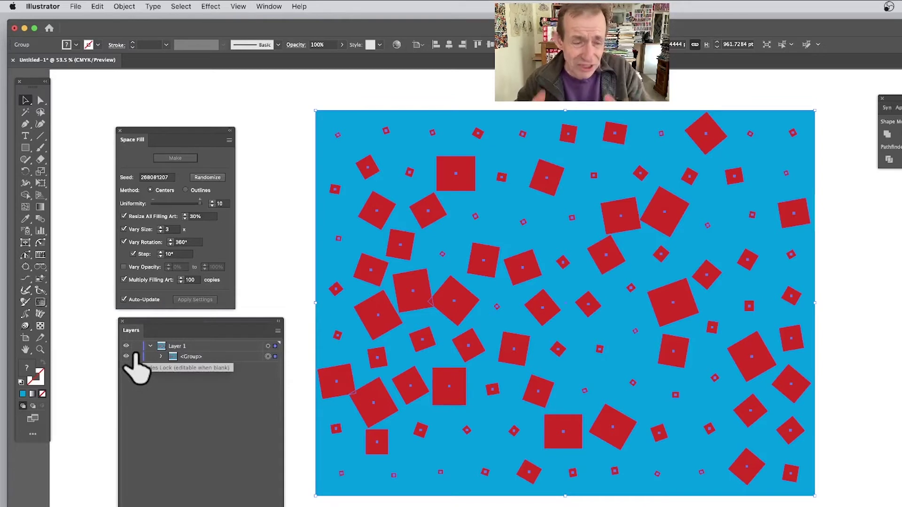
pyautogui.click(162, 356)
pyautogui.click(173, 367)
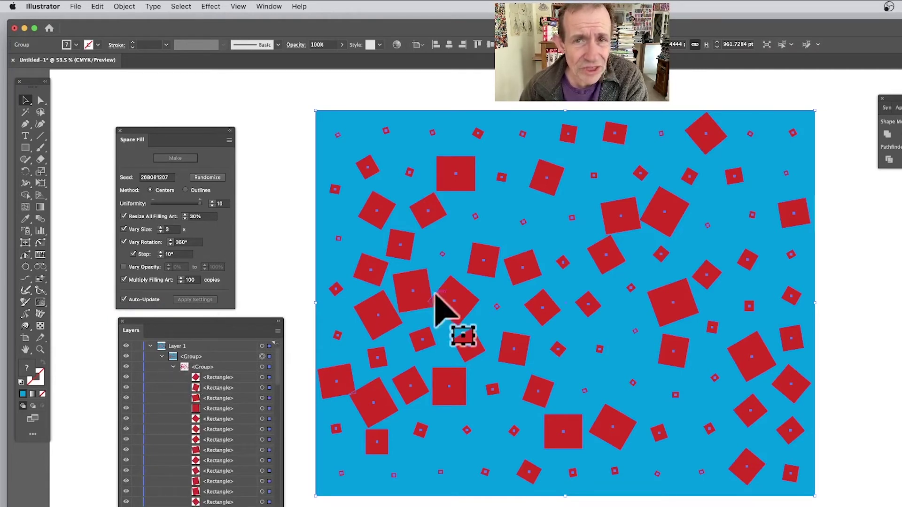
# Step: Ungroup the expanded artwork twice so all the rectangles sit directly on Layer 1
pyautogui.click(124, 6)
pyautogui.click(130, 73)
pyautogui.click(125, 7)
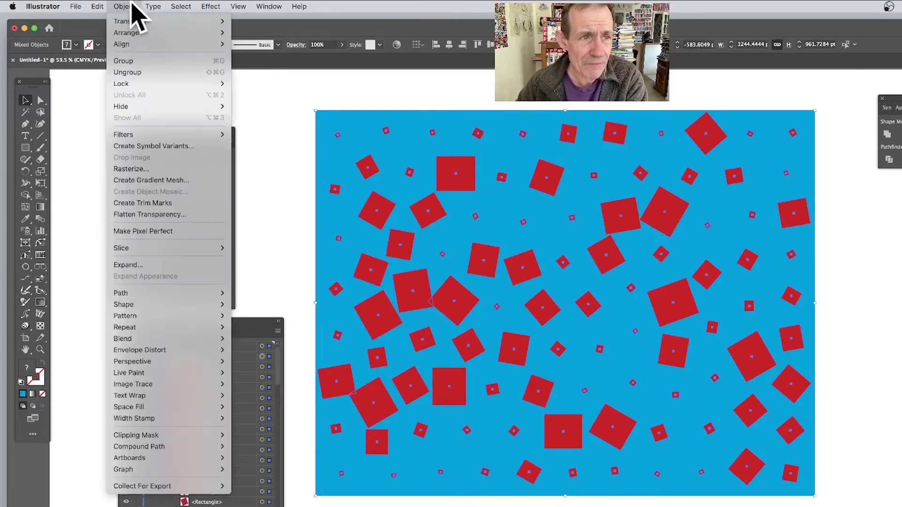
pyautogui.click(142, 76)
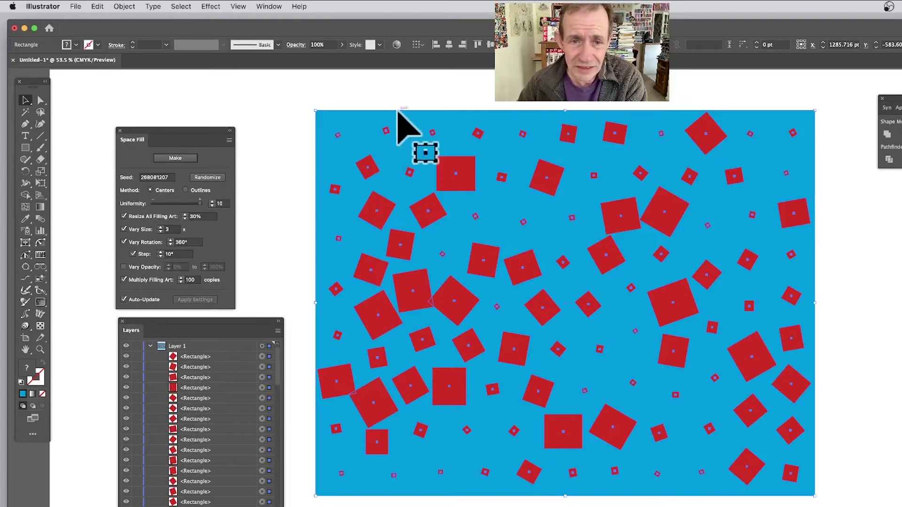
# Step: Select all the artwork and subtract the red squares from the blue rectangle with Pathfinder Minus Front
pyautogui.moveTo(295, 94); pyautogui.dragTo(758, 496)
pyautogui.moveTo(890, 147); pyautogui.dragTo(264, 105)
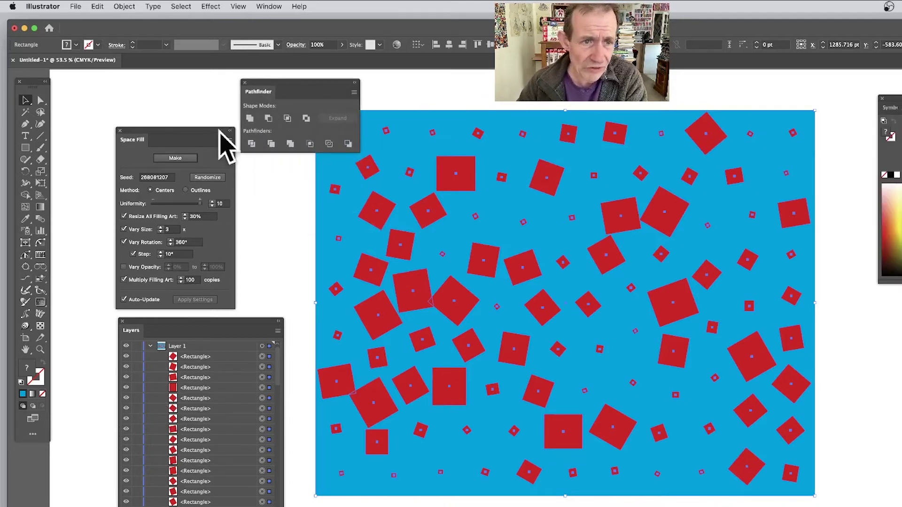
pyautogui.click(268, 119)
# Step: Move the perforated blue compound path slightly and delete it from the artboard
pyautogui.click(458, 155)
pyautogui.moveTo(462, 151); pyautogui.dragTo(507, 150)
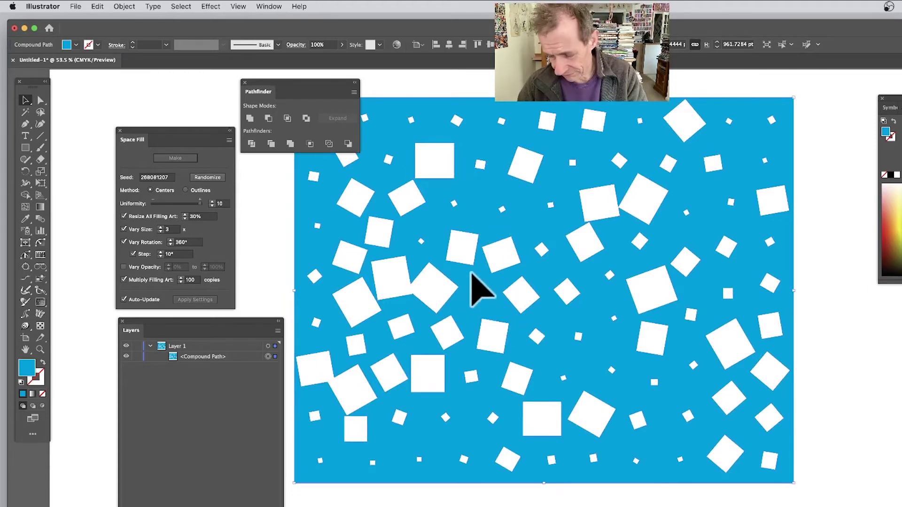
pyautogui.press('Delete')
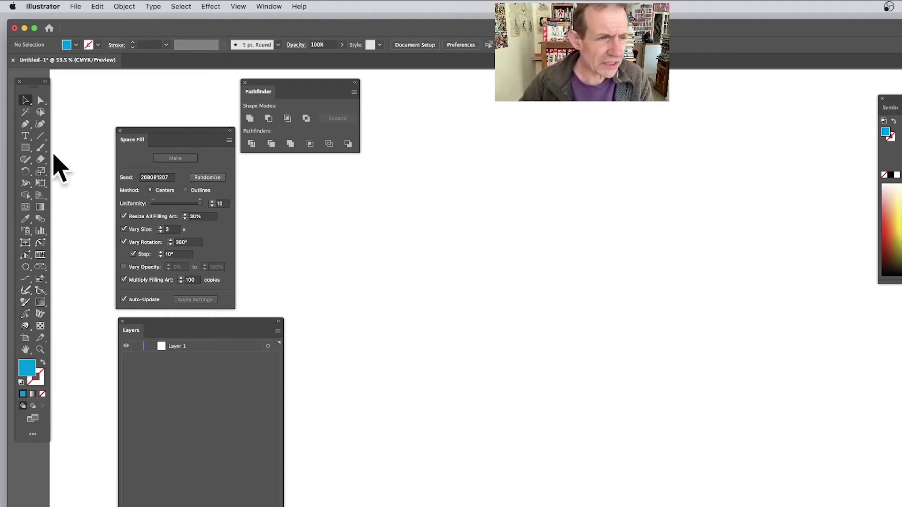
# Step: Draw a blue circle about 754 pt in diameter and shift it slightly up and to the left
pyautogui.moveTo(25, 149); pyautogui.dragTo(61, 175)
pyautogui.moveTo(447, 132); pyautogui.dragTo(750, 436)
pyautogui.click(26, 101)
pyautogui.moveTo(484, 238); pyautogui.dragTo(444, 227)
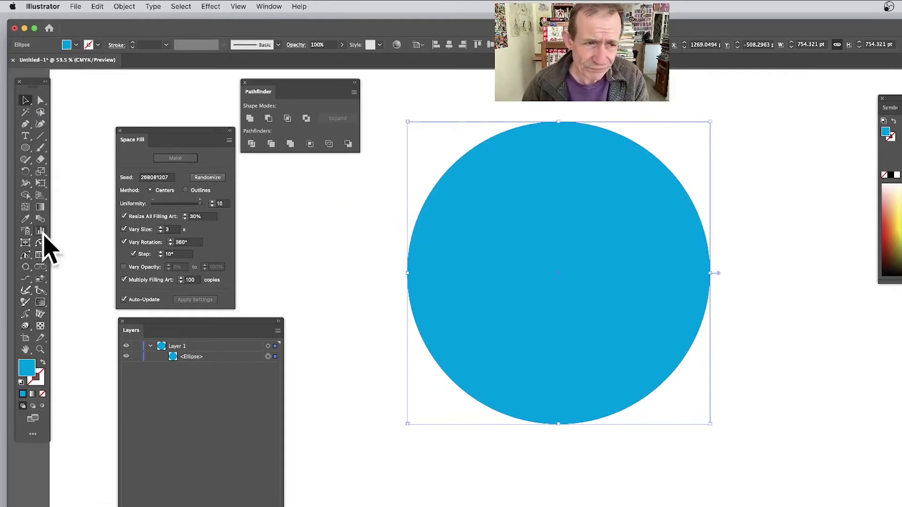
# Step: Add the word "text" in black beside the blue circle and scale it up to a large size
pyautogui.click(25, 137)
pyautogui.click(361, 310)
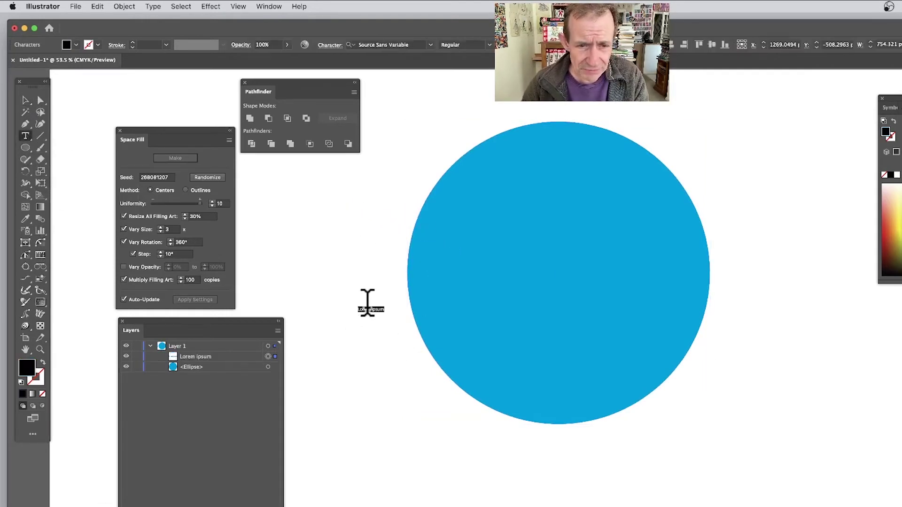
pyautogui.write('text')
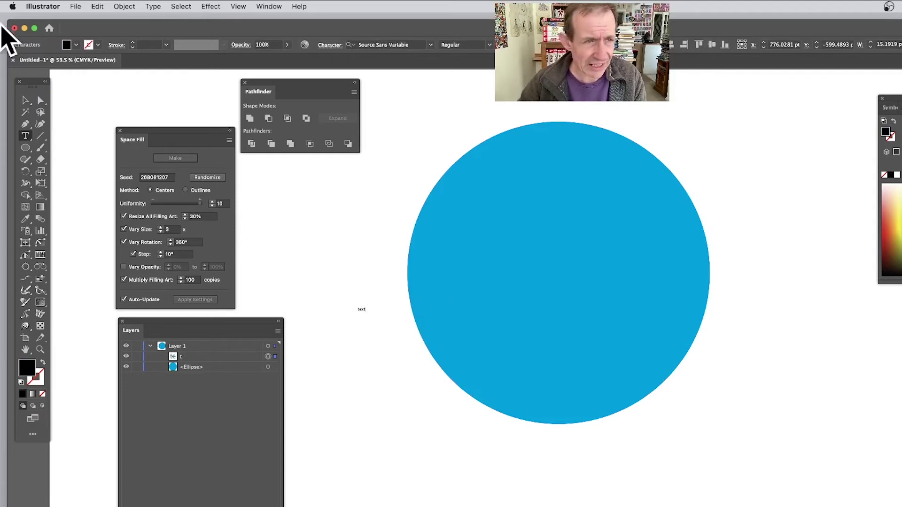
pyautogui.click(26, 100)
pyautogui.moveTo(367, 314)
pyautogui.mouseDown()
pyautogui.moveTo(467, 387)
pyautogui.moveTo(517, 409)
pyautogui.moveTo(377, 310)
pyautogui.mouseUp()
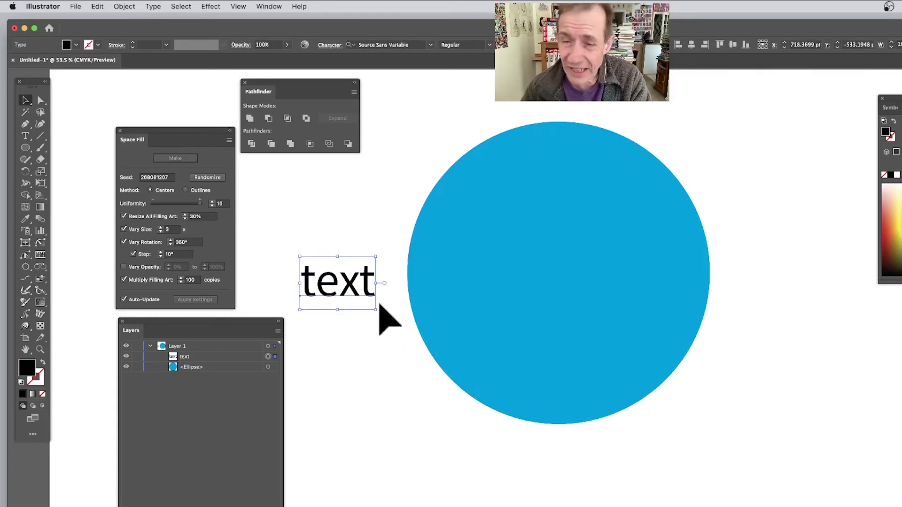
# Step: Move the text so it overlaps the blue circle's left edge, and make a Space Fill from both objects
pyautogui.moveTo(353, 288); pyautogui.dragTo(397, 285)
pyautogui.moveTo(747, 120); pyautogui.dragTo(319, 433)
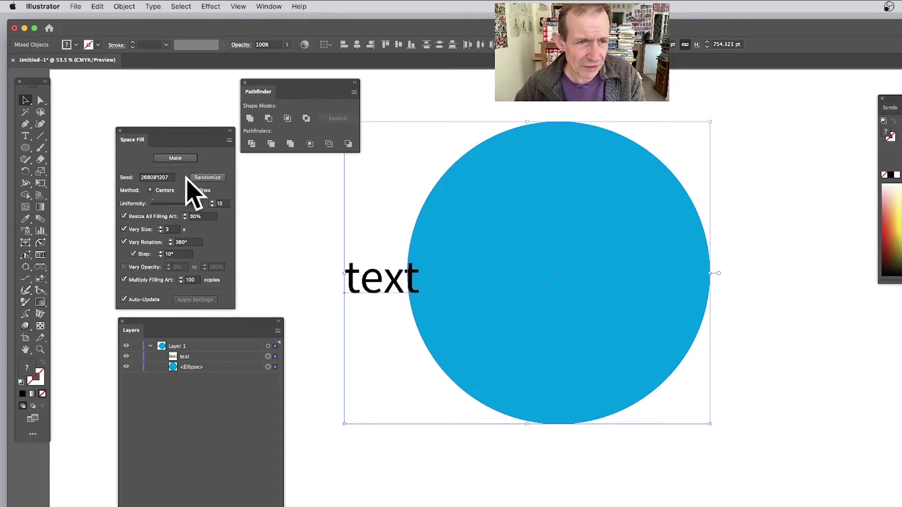
pyautogui.click(178, 159)
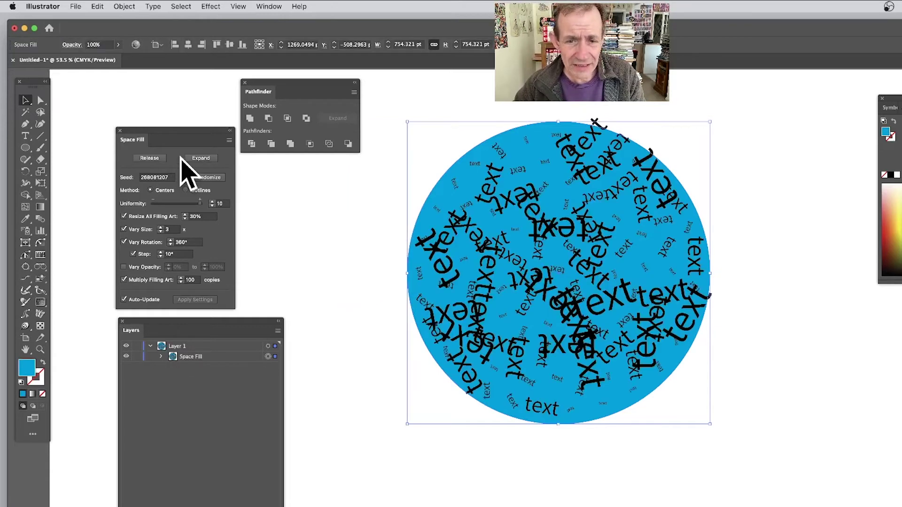
# Step: Move the filled circle about 221 pt to the left and close the Pathfinder panel
pyautogui.moveTo(517, 247); pyautogui.dragTo(427, 234)
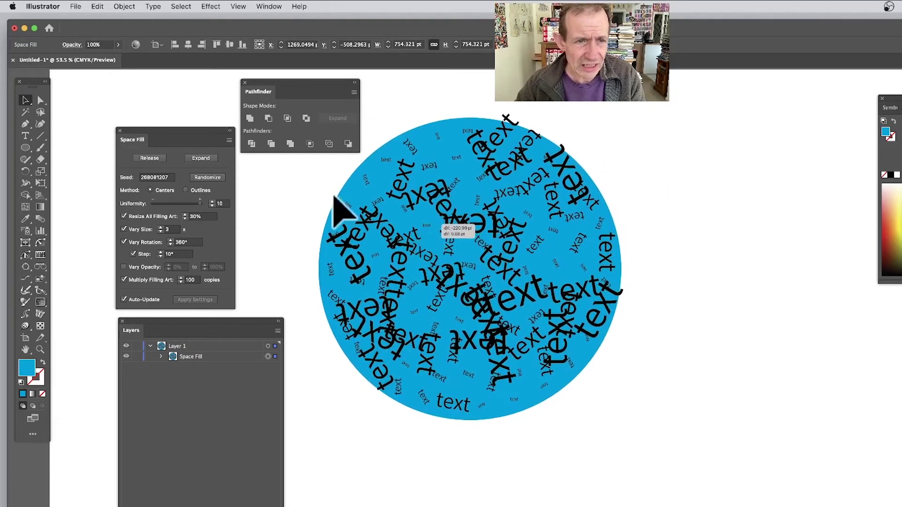
pyautogui.click(244, 83)
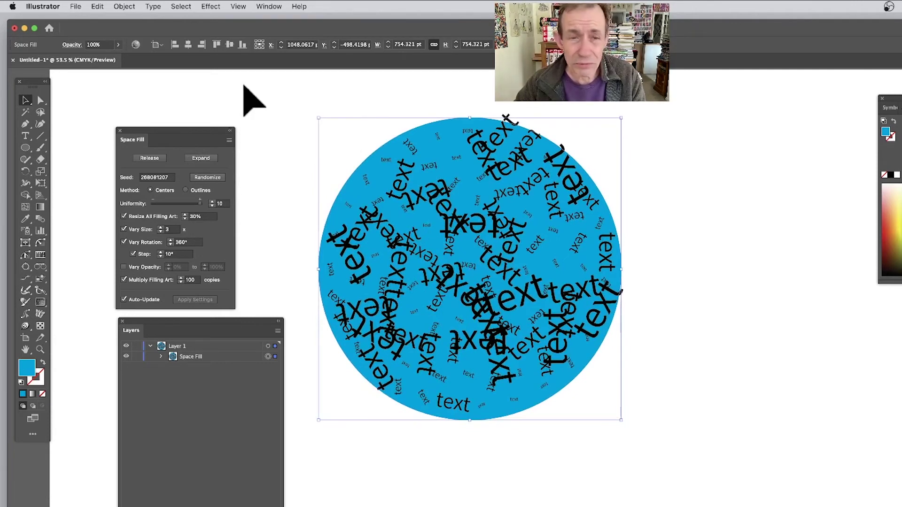
# Step: Show the Space Fill object's contents in the layer list and randomize the fill's seed twice
pyautogui.click(162, 357)
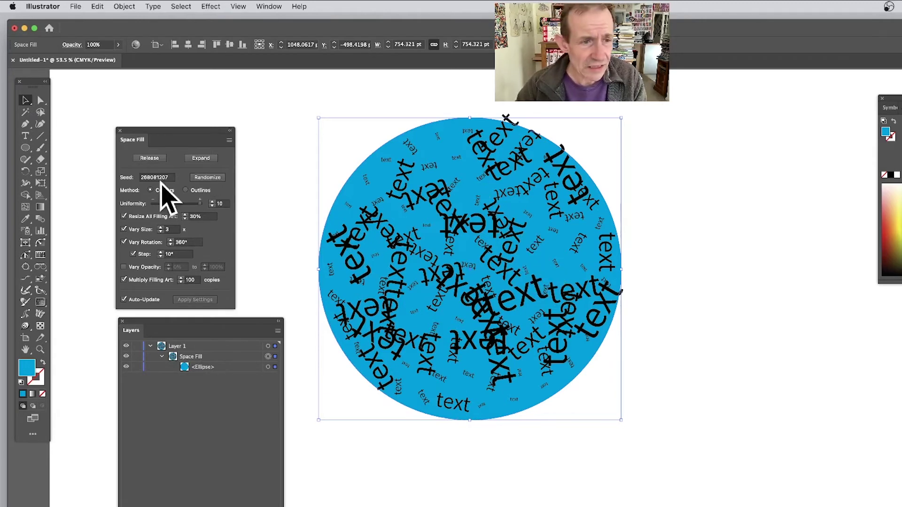
pyautogui.click(211, 178)
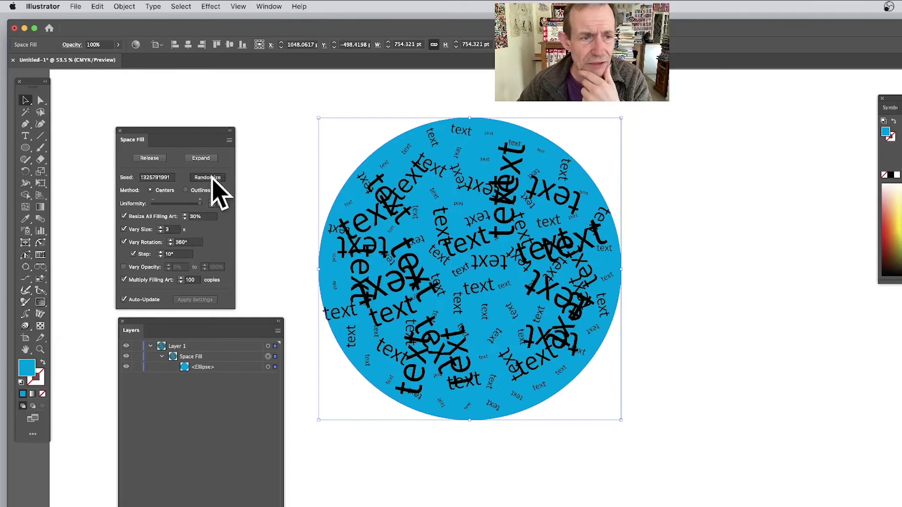
pyautogui.click(212, 179)
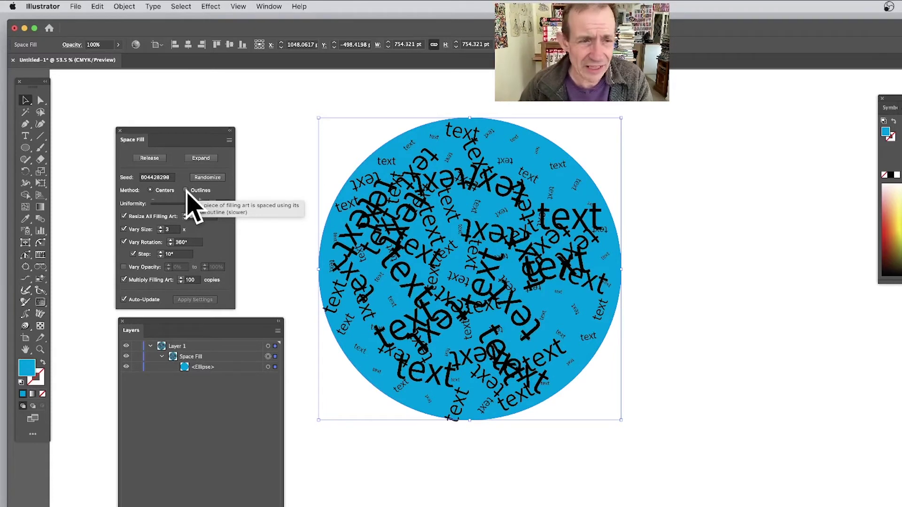
# Step: Try a Uniformity of 1 and return it to 10, and try the Outlines method before restoring Centers
pyautogui.moveTo(201, 202); pyautogui.dragTo(153, 203)
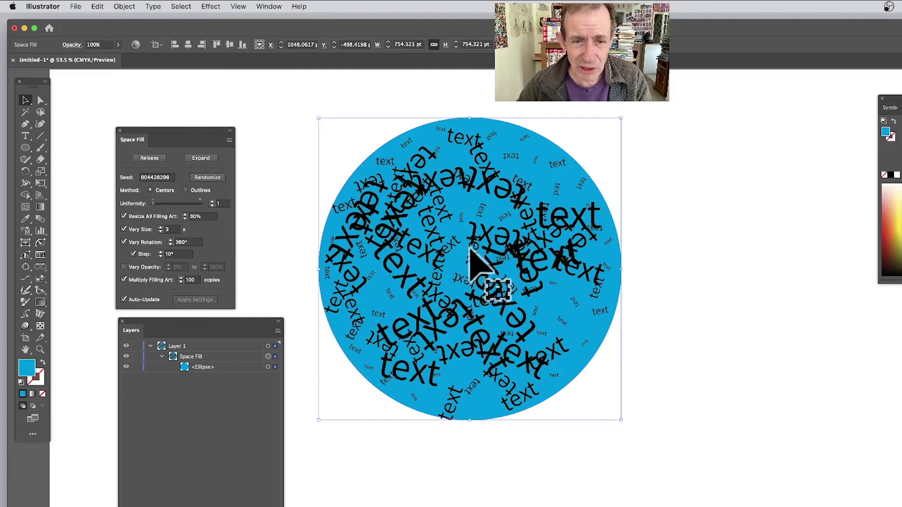
pyautogui.moveTo(172, 201); pyautogui.dragTo(237, 223)
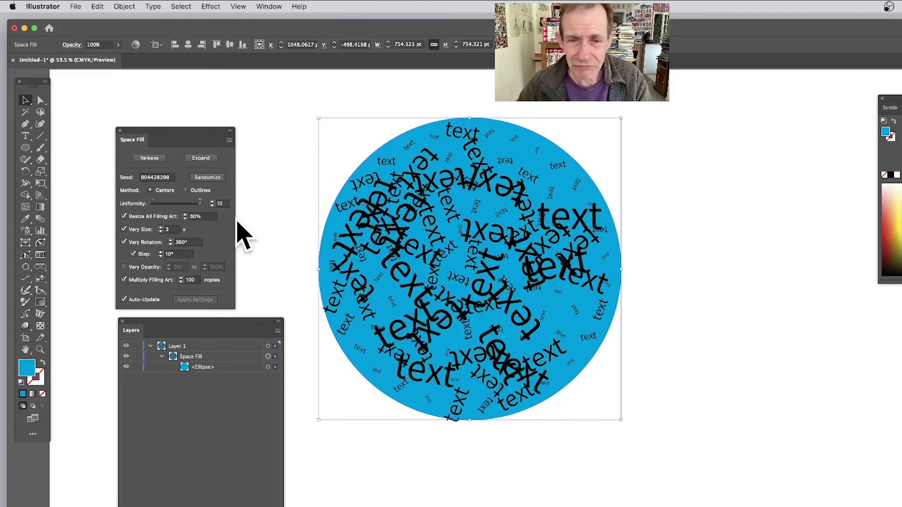
pyautogui.click(187, 190)
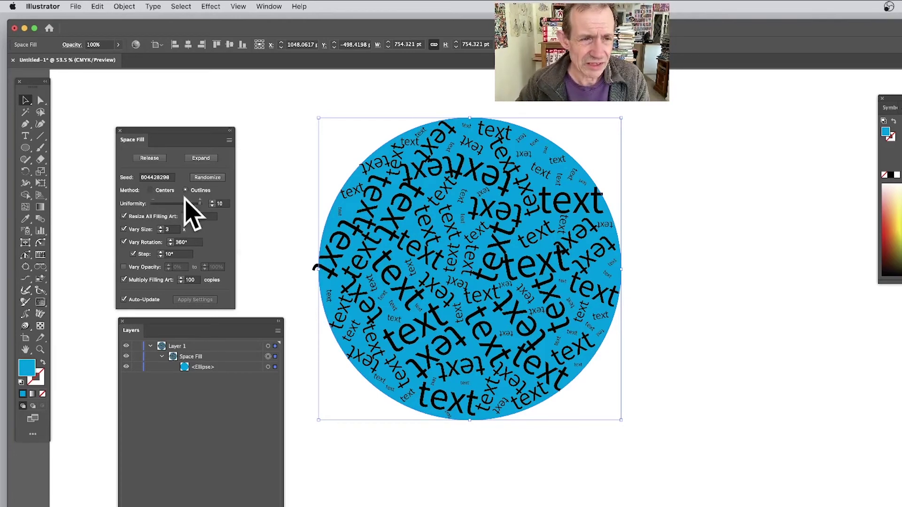
pyautogui.click(150, 189)
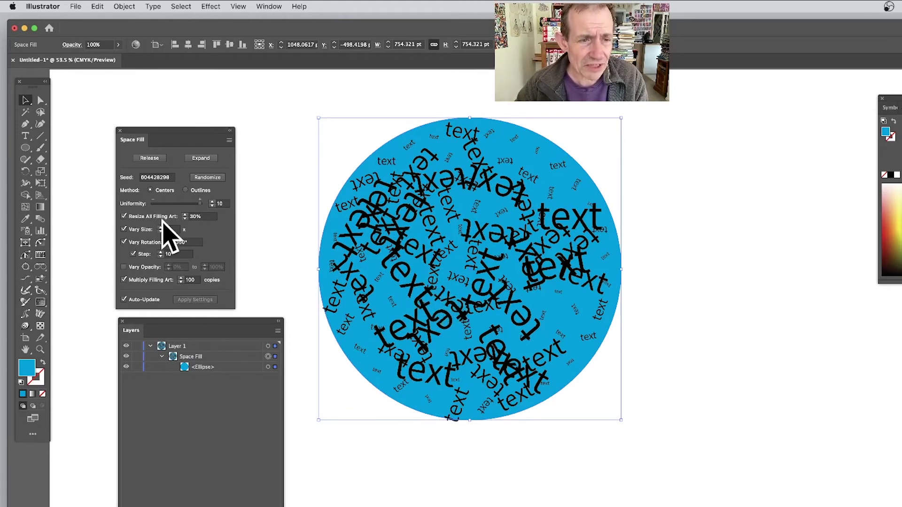
# Step: Set Resize All Filling Art to 100% and turn off Vary Size and Vary Rotation
pyautogui.click(193, 217)
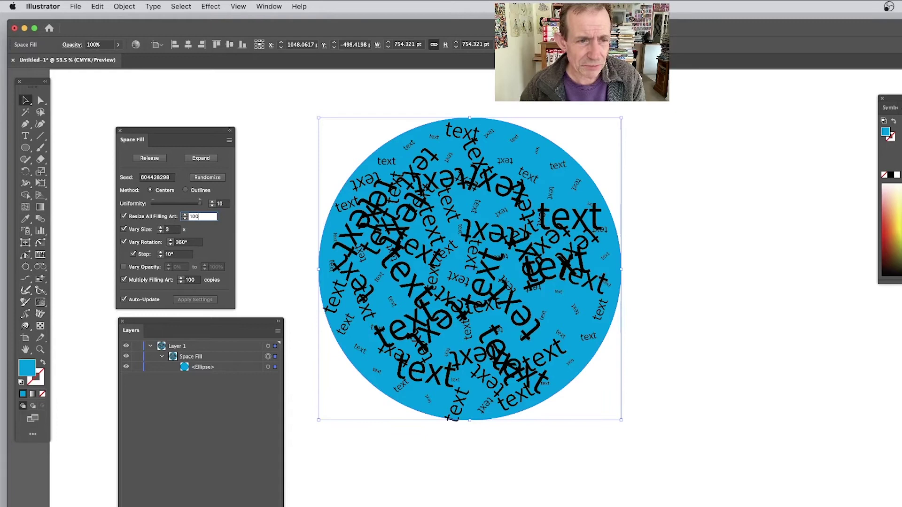
pyautogui.press('Tab')
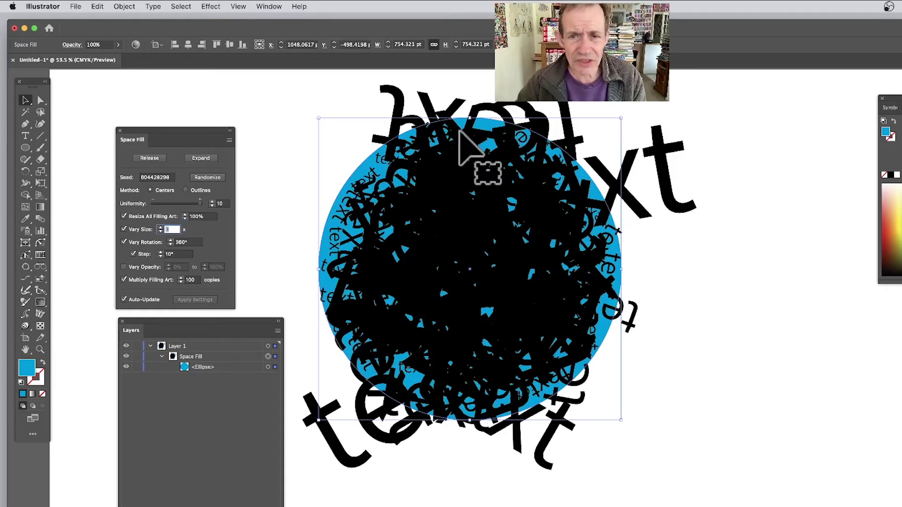
pyautogui.click(124, 229)
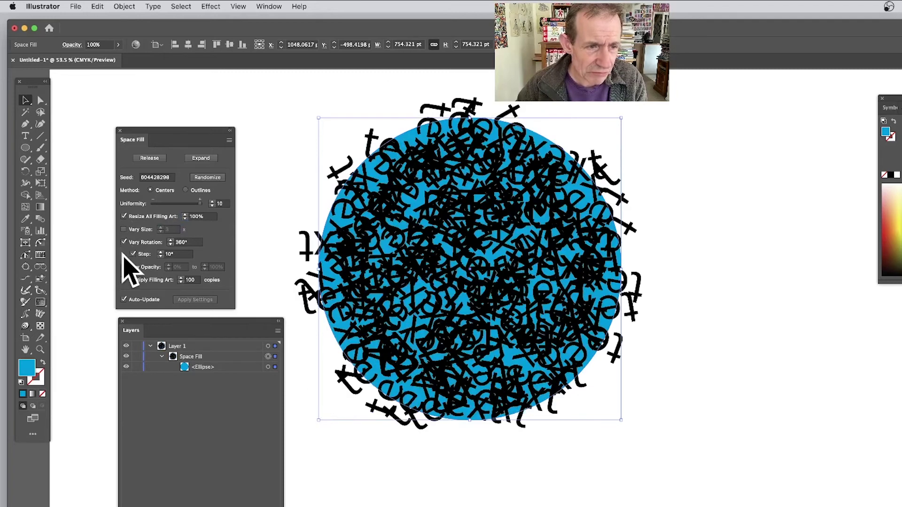
pyautogui.click(123, 242)
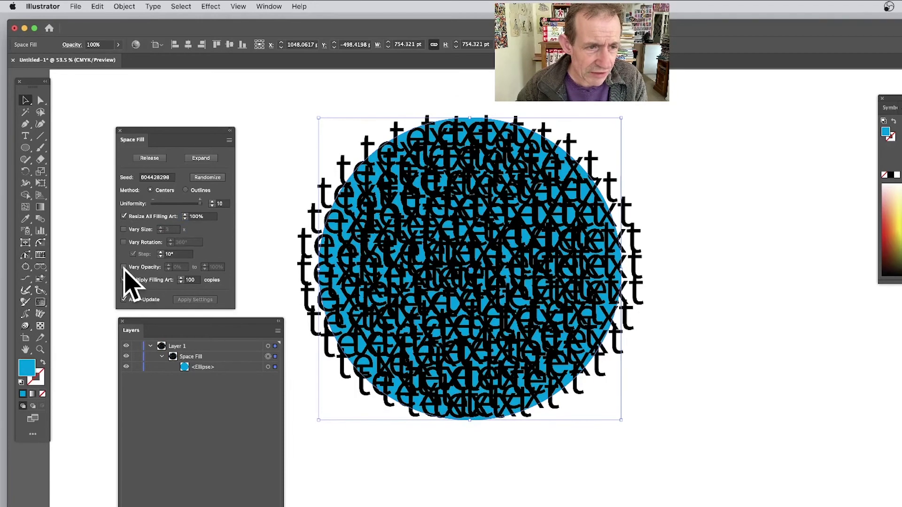
# Step: Set Multiply Filling Art to 20 copies
pyautogui.doubleClick(190, 280)
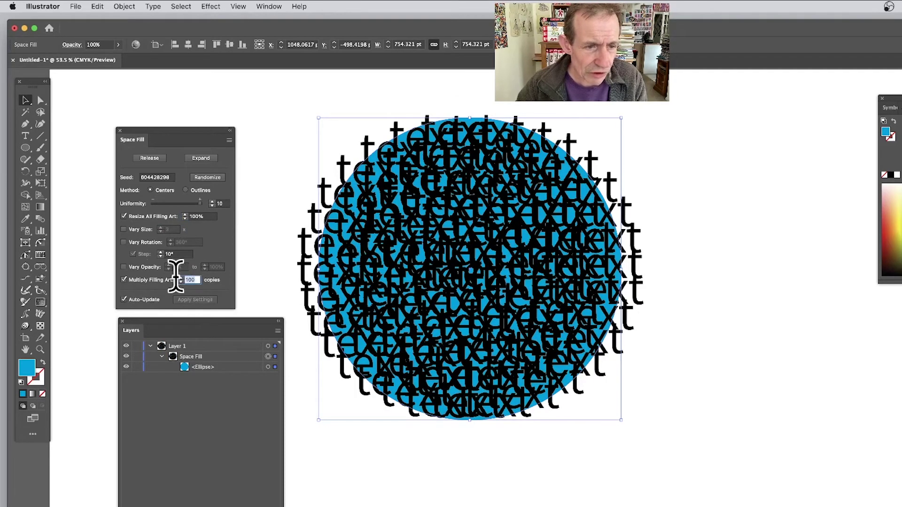
pyautogui.write('20')
pyautogui.press('Tab')
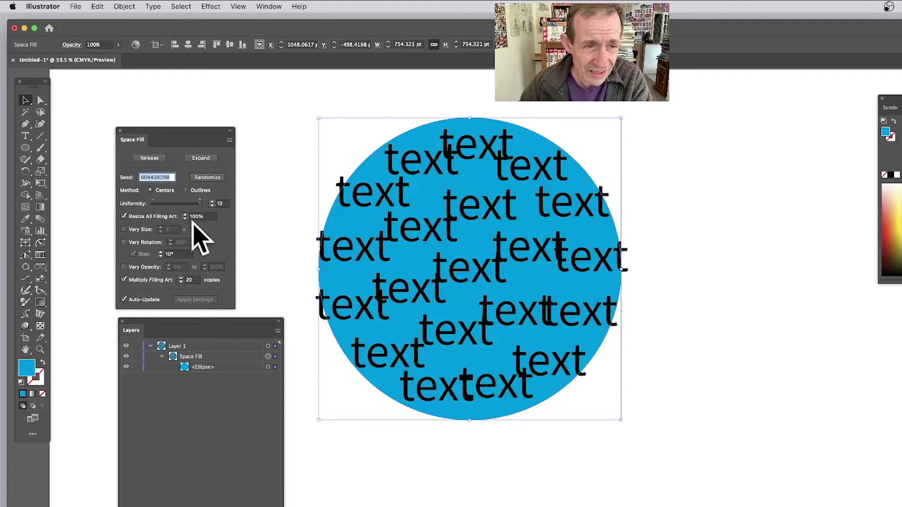
# Step: Try shrinking the filling text by setting Resize All Filling Art to 20% and to 10%
pyautogui.click(206, 217)
pyautogui.write('20')
pyautogui.press('Tab')
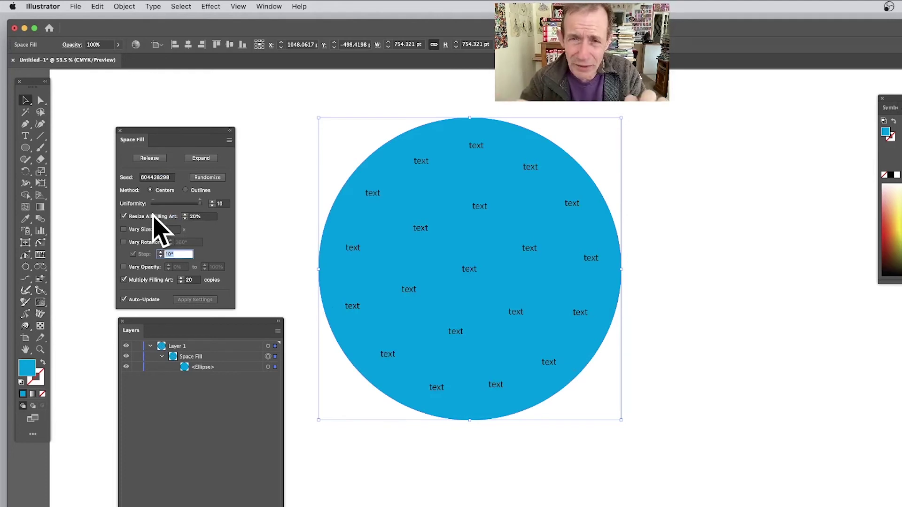
pyautogui.click(206, 217)
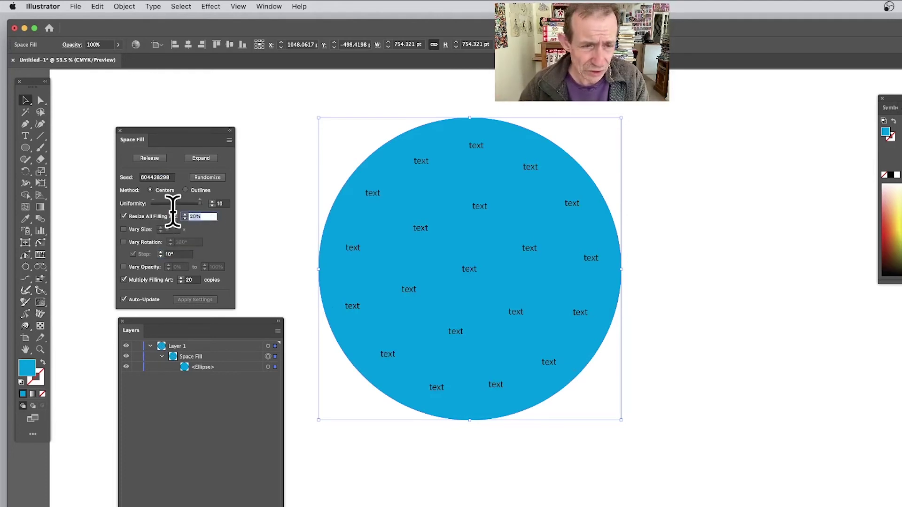
pyautogui.write('10')
pyautogui.press('Tab')
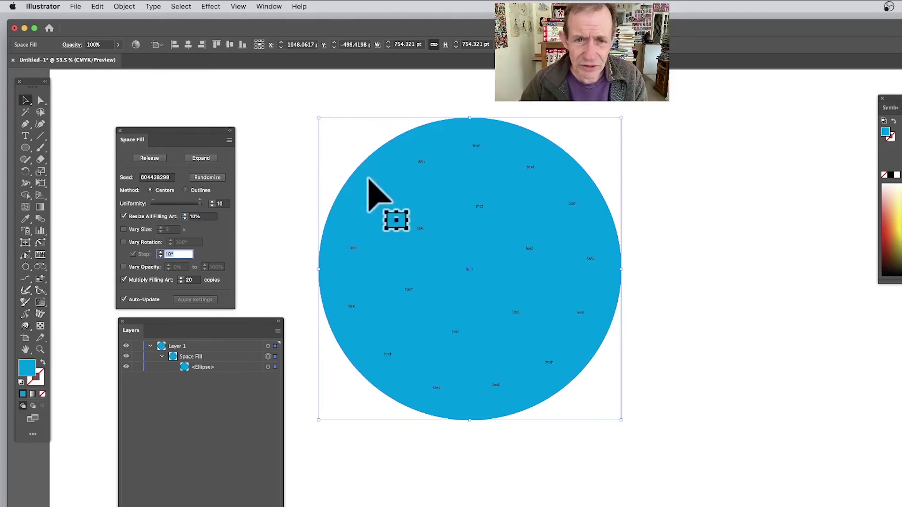
# Step: Try enlarging the filling text to 200% and return Resize All Filling Art to 100%
pyautogui.click(200, 216)
pyautogui.write('200')
pyautogui.press('Tab')
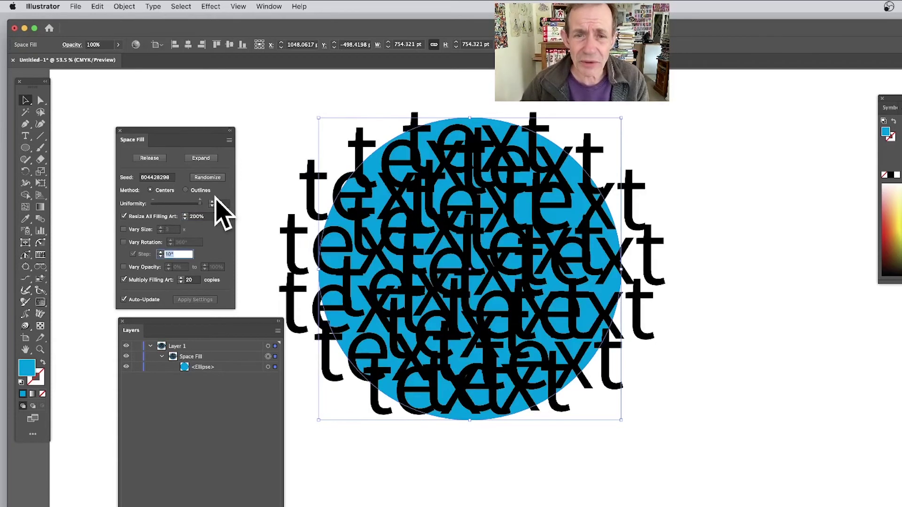
pyautogui.click(206, 215)
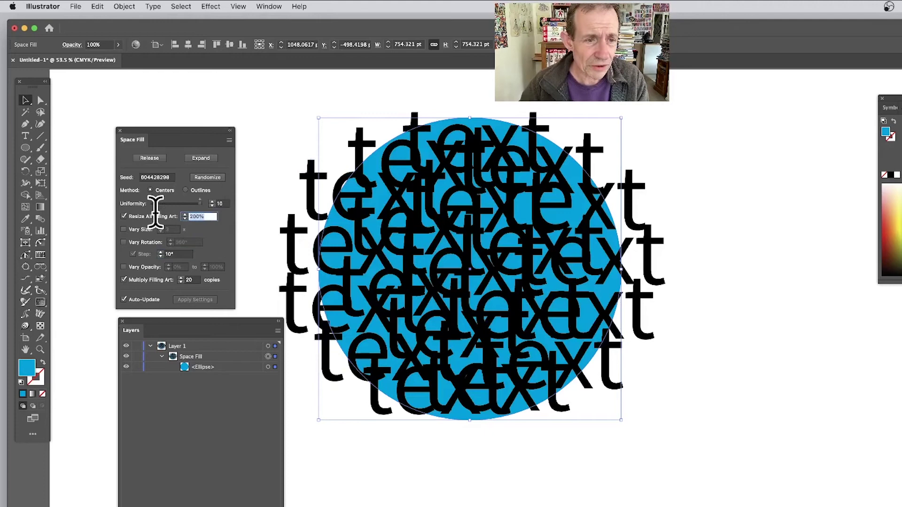
pyautogui.write('100')
pyautogui.press('Tab')
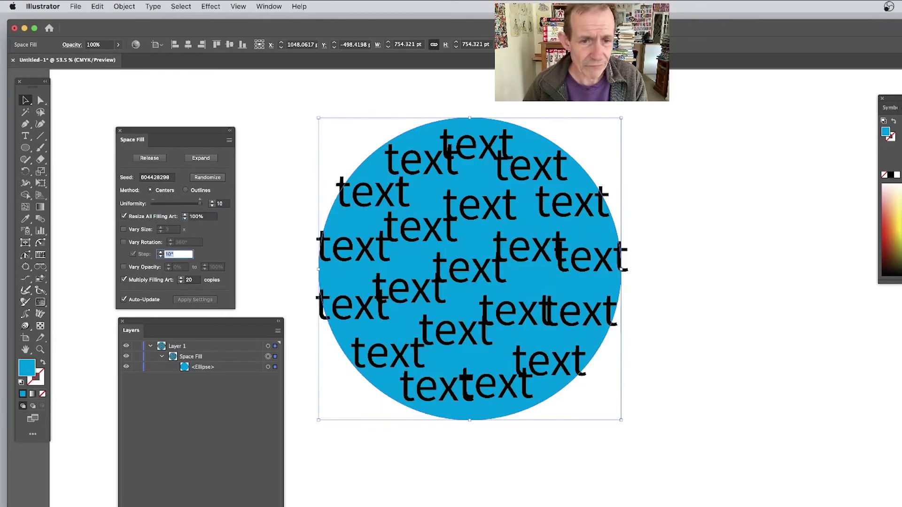
# Step: Turn on Vary Size at 3x and Vary Rotation at 360°, with the rotation Step option off
pyautogui.click(125, 229)
pyautogui.click(124, 229)
pyautogui.click(169, 229)
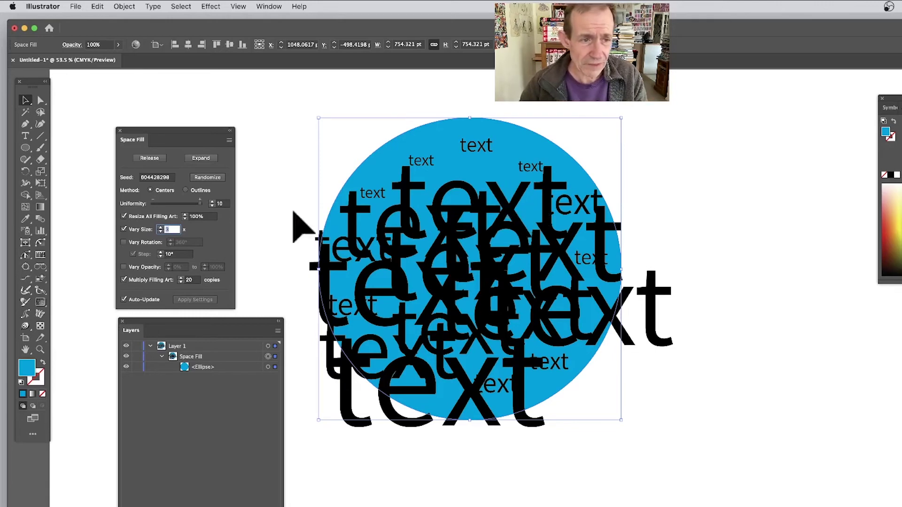
pyautogui.click(124, 242)
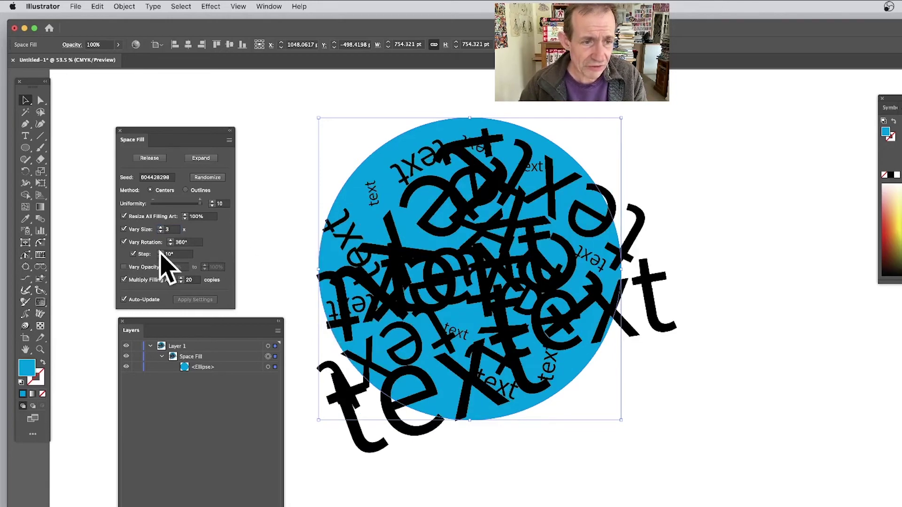
pyautogui.click(134, 254)
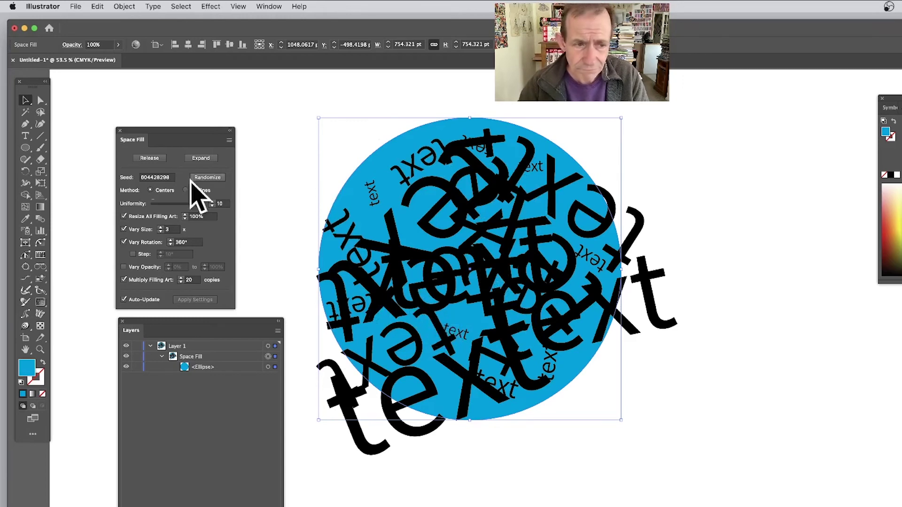
# Step: Switch Multiply Filling Art off to preview the unmultiplied text and switch it back on
pyautogui.click(124, 280)
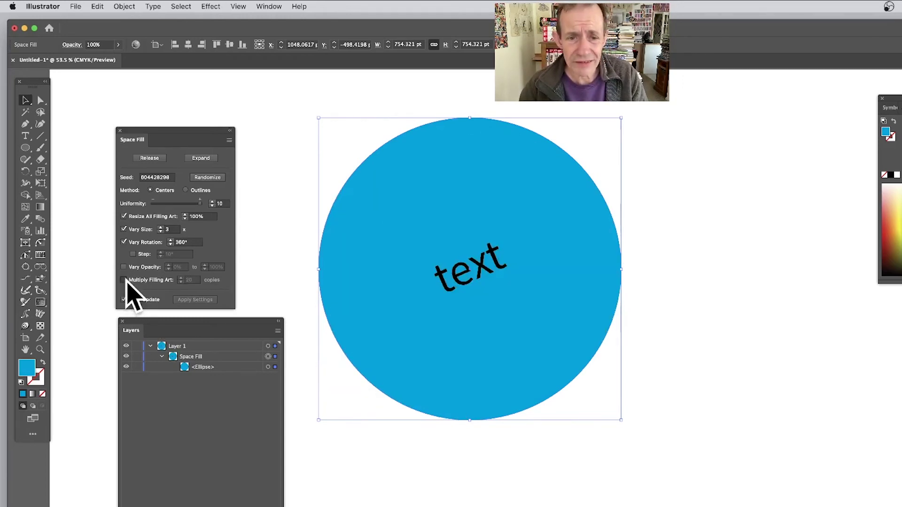
pyautogui.click(124, 280)
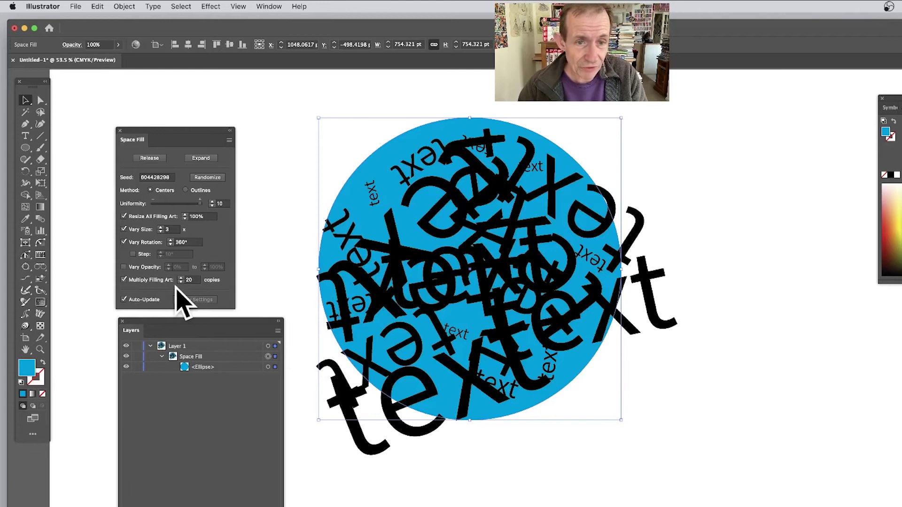
# Step: Set Resize All Filling Art to 20% and Multiply Filling Art to 200 copies
pyautogui.click(200, 216)
pyautogui.write('20')
pyautogui.press('Tab')
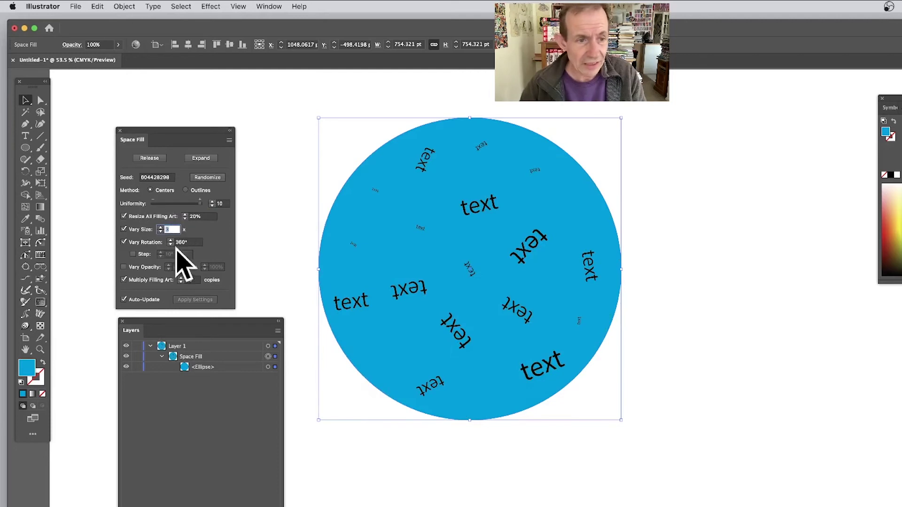
pyautogui.click(191, 280)
pyautogui.write('200')
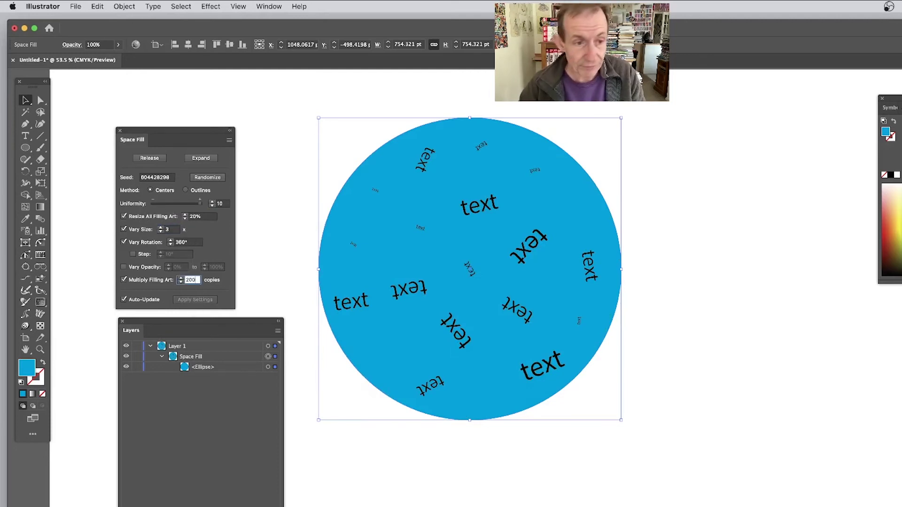
pyautogui.press('Tab')
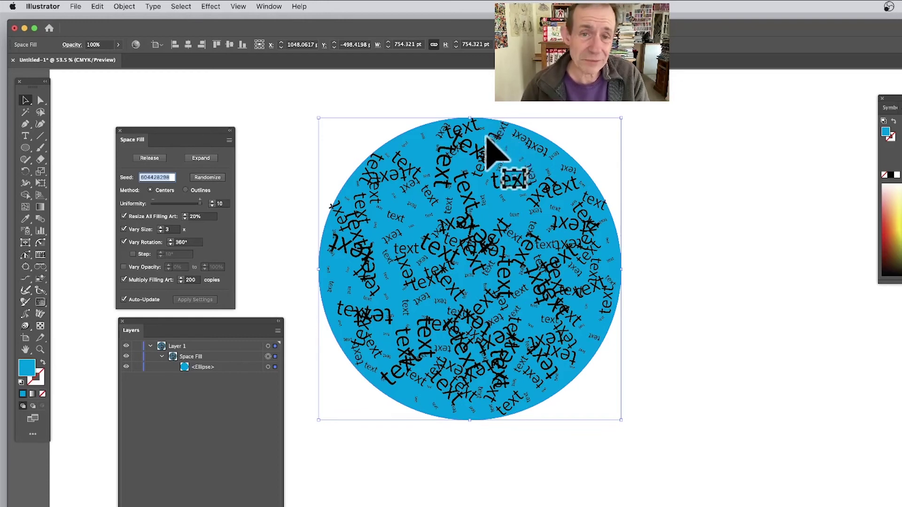
# Step: Shift the text-filled circle slightly up and to the left and expand the Space Fill into a regular group
pyautogui.moveTo(464, 133); pyautogui.dragTo(423, 157)
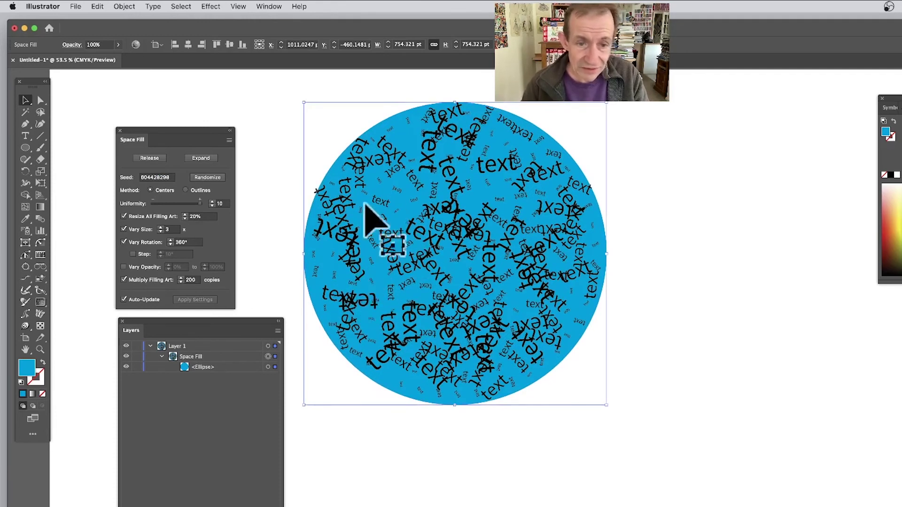
pyautogui.click(202, 159)
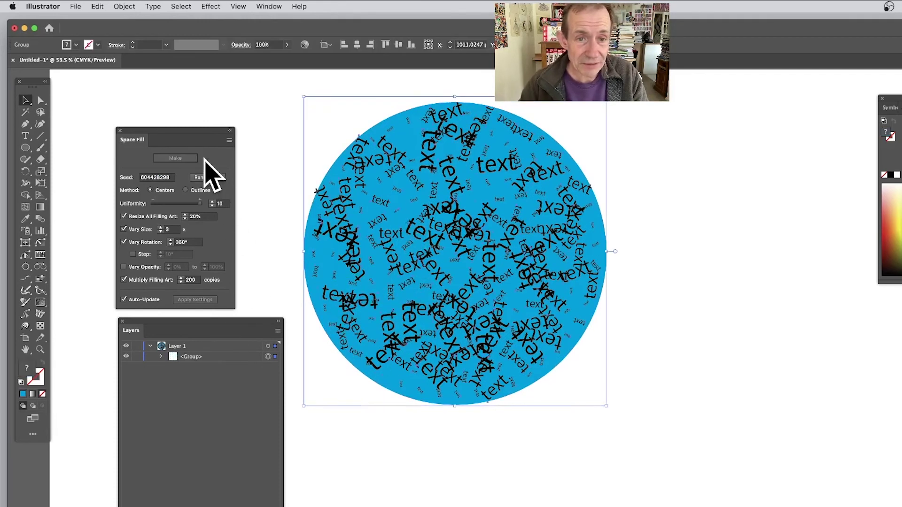
# Step: Expand the group's contents, target the ellipse behind the text and change its fill colour to green #00E210
pyautogui.click(161, 358)
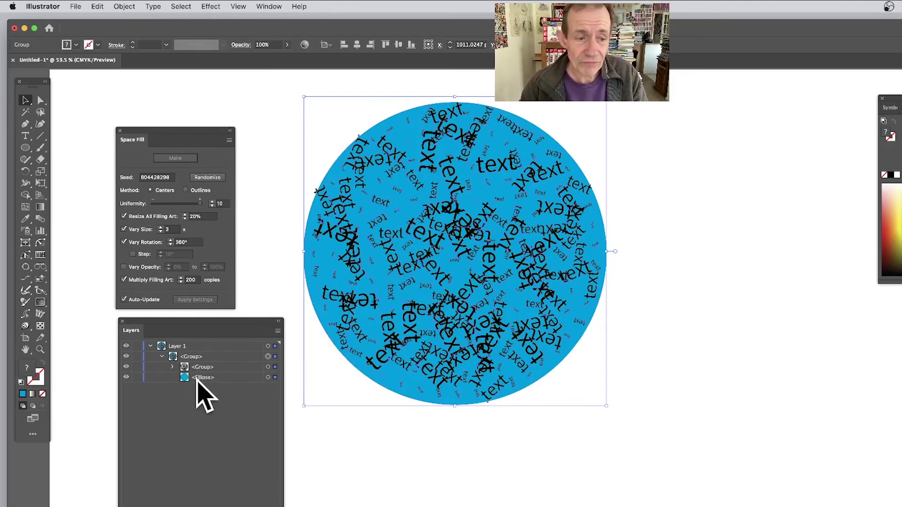
pyautogui.click(268, 377)
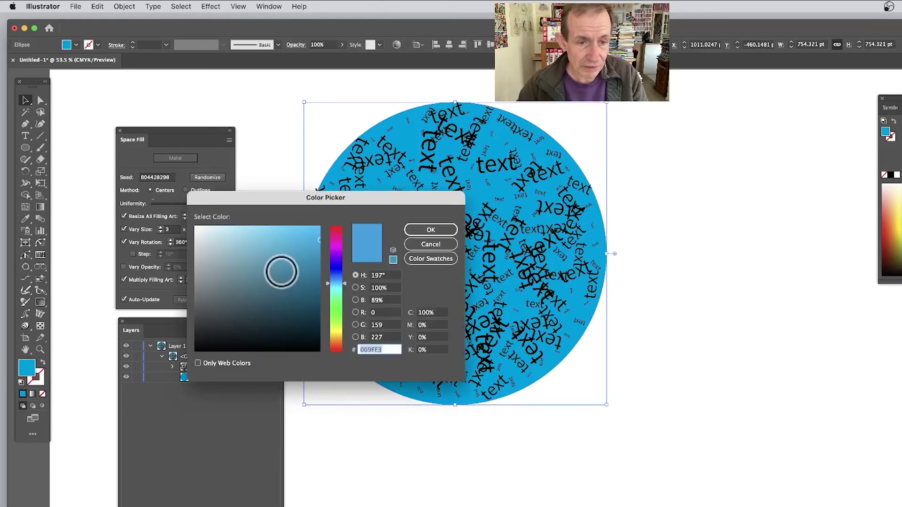
pyautogui.click(336, 308)
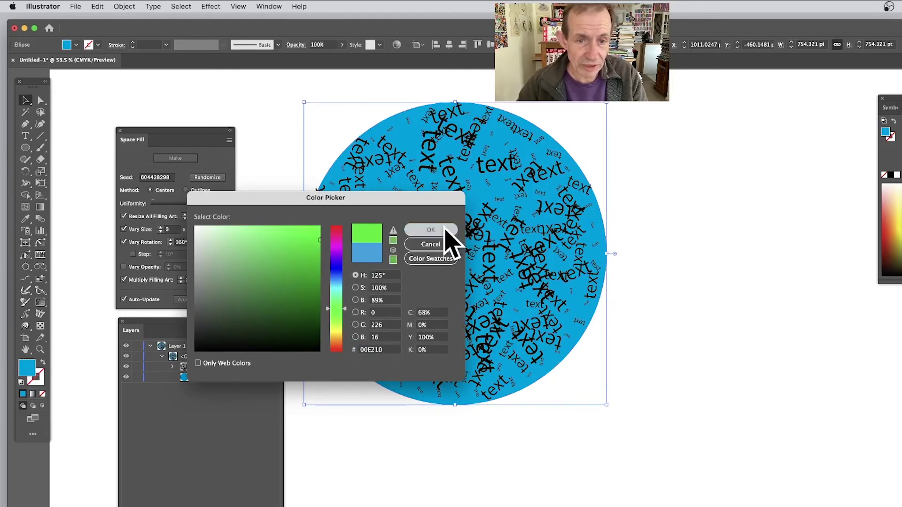
pyautogui.click(446, 231)
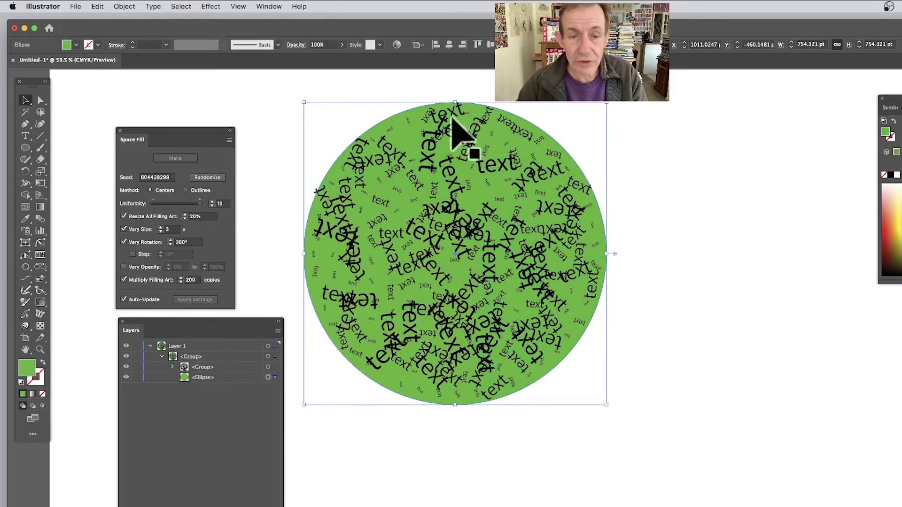
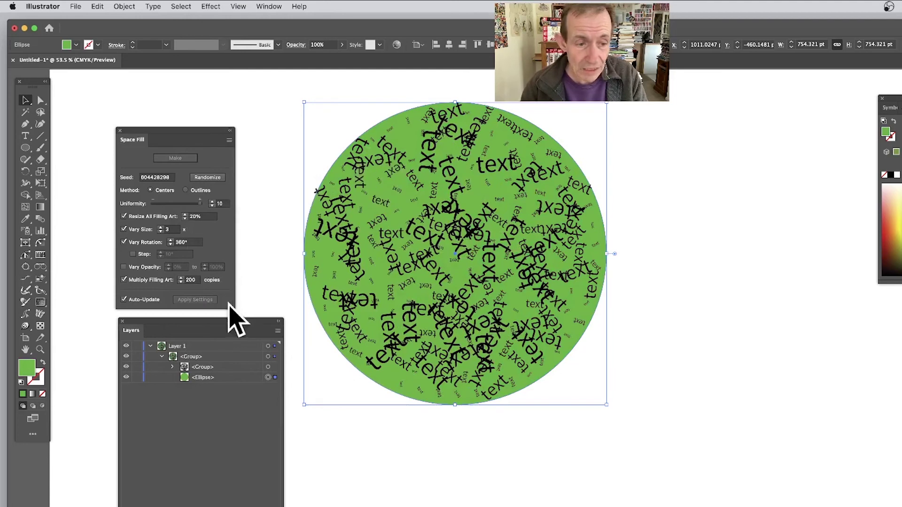
# Step: Select the whole text-filled circle, ungroup it twice so each text item stands alone, and clear the selection
pyautogui.click(123, 7)
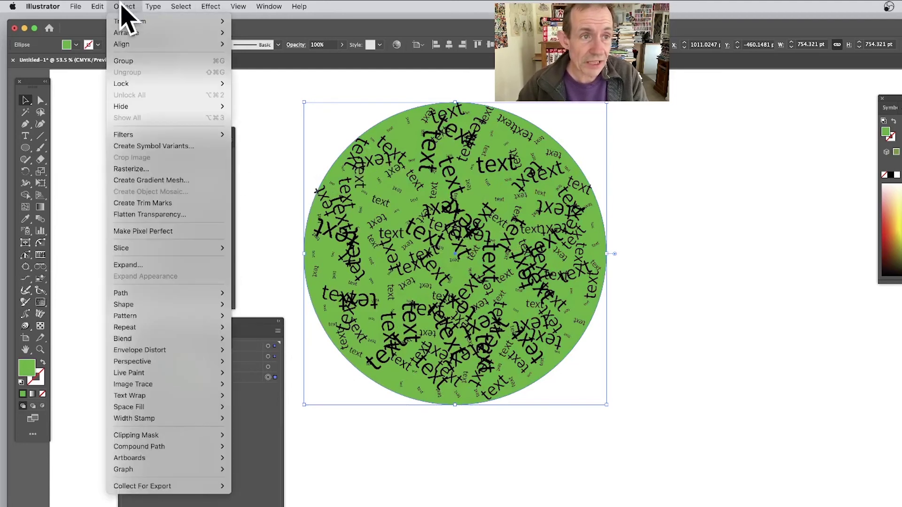
pyautogui.click(447, 211)
pyautogui.click(402, 209)
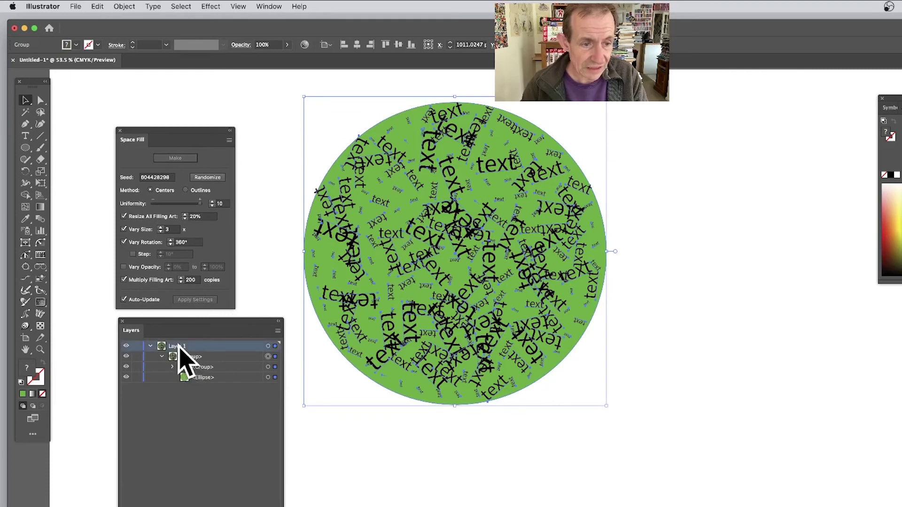
pyautogui.click(125, 6)
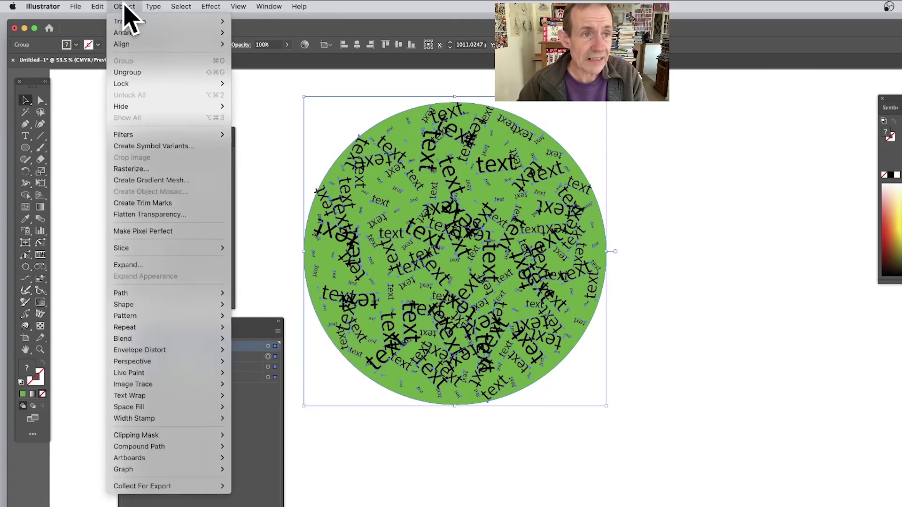
pyautogui.click(135, 73)
pyautogui.click(125, 7)
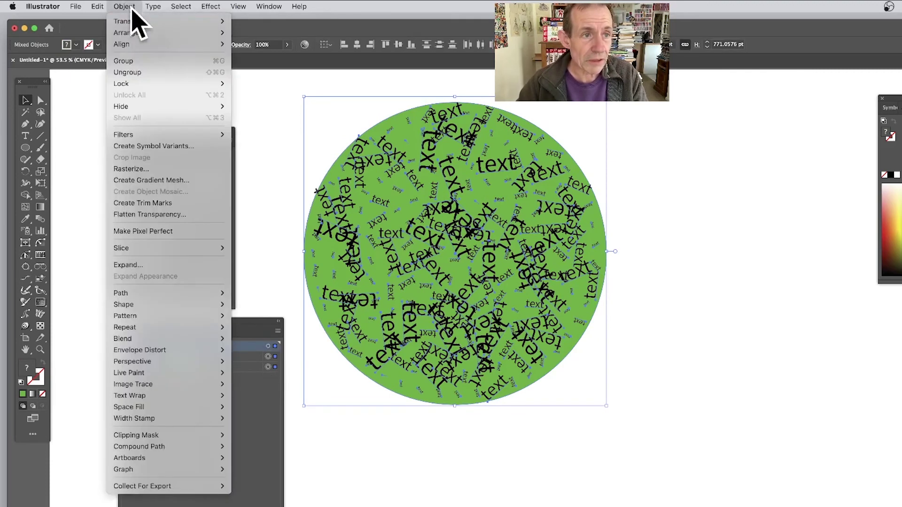
pyautogui.click(135, 72)
pyautogui.click(282, 129)
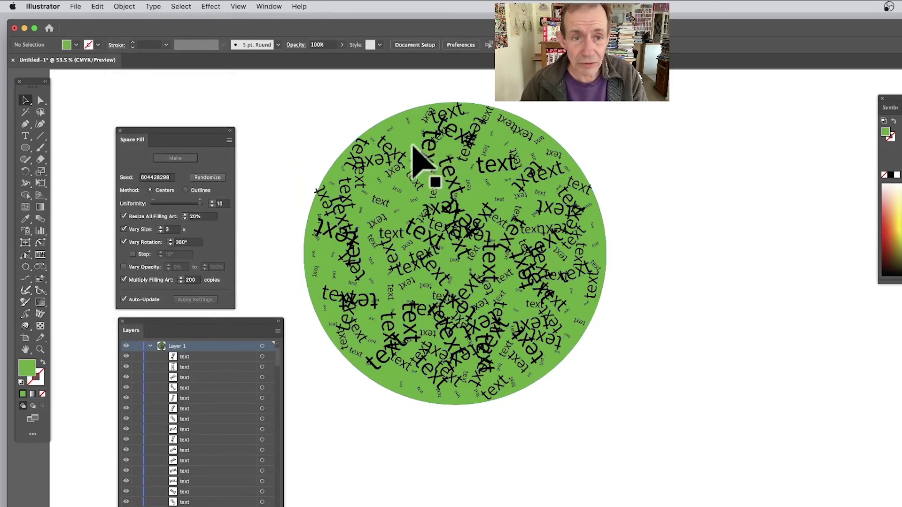
# Step: Move several individual text items near the upper edge of the green circle outward, past its outline
pyautogui.moveTo(387, 141); pyautogui.dragTo(346, 107)
pyautogui.moveTo(374, 172); pyautogui.dragTo(339, 147)
pyautogui.moveTo(382, 177); pyautogui.dragTo(388, 103)
pyautogui.moveTo(460, 114); pyautogui.dragTo(456, 87)
pyautogui.moveTo(519, 137); pyautogui.dragTo(528, 117)
pyautogui.moveTo(553, 157); pyautogui.dragTo(580, 143)
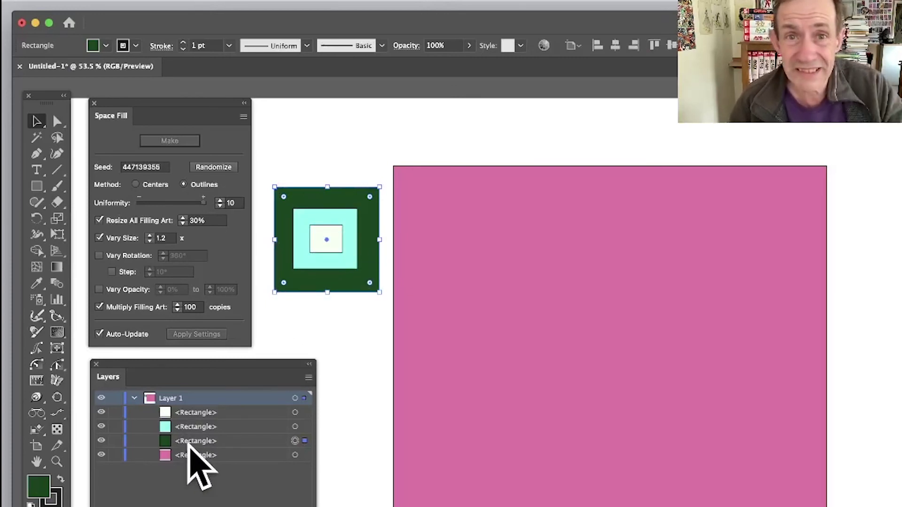
# Step: Space Fill the pink rectangle with the three ungrouped nested squares and release the fill
pyautogui.click(258, 162)
pyautogui.moveTo(256, 166); pyautogui.dragTo(714, 473)
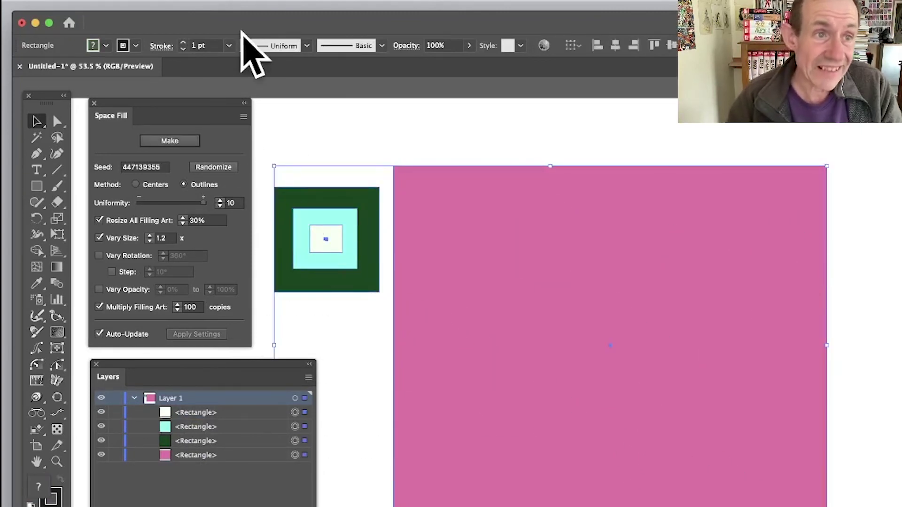
pyautogui.click(179, 145)
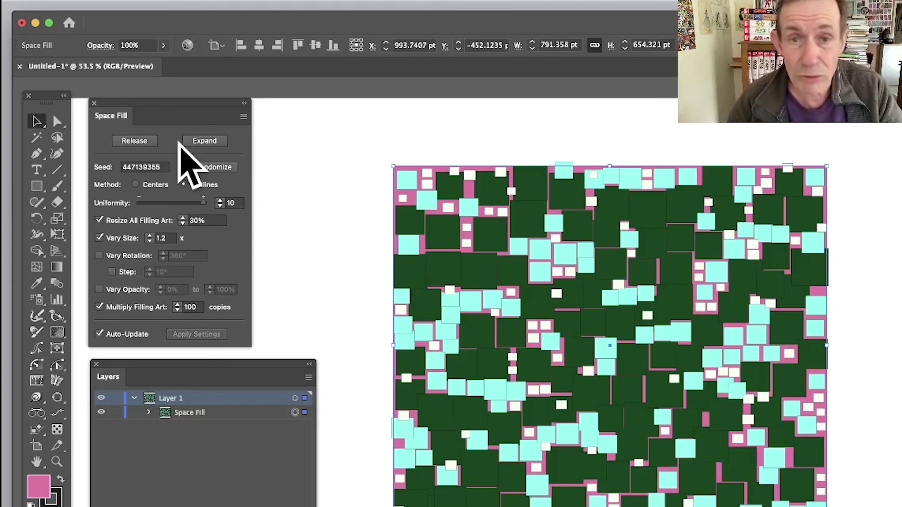
pyautogui.click(135, 140)
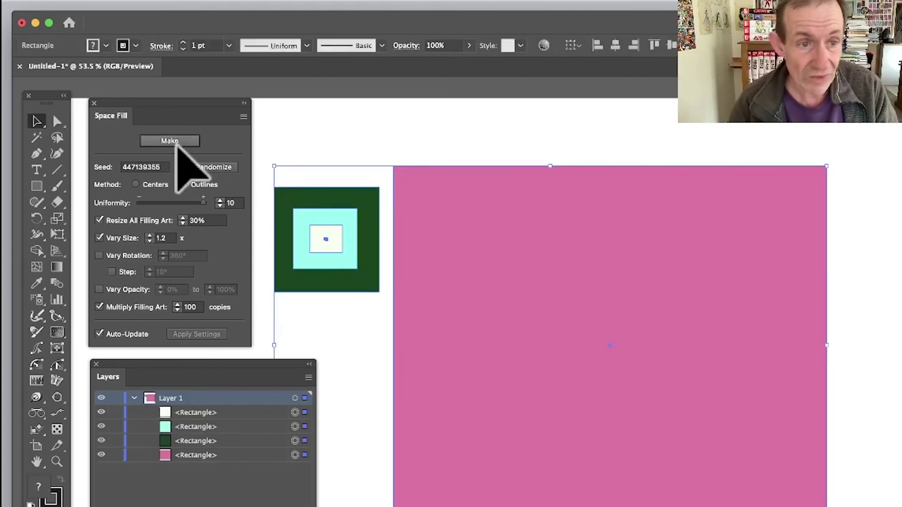
# Step: Select only the green, cyan and white nested squares and group them
pyautogui.click(270, 197)
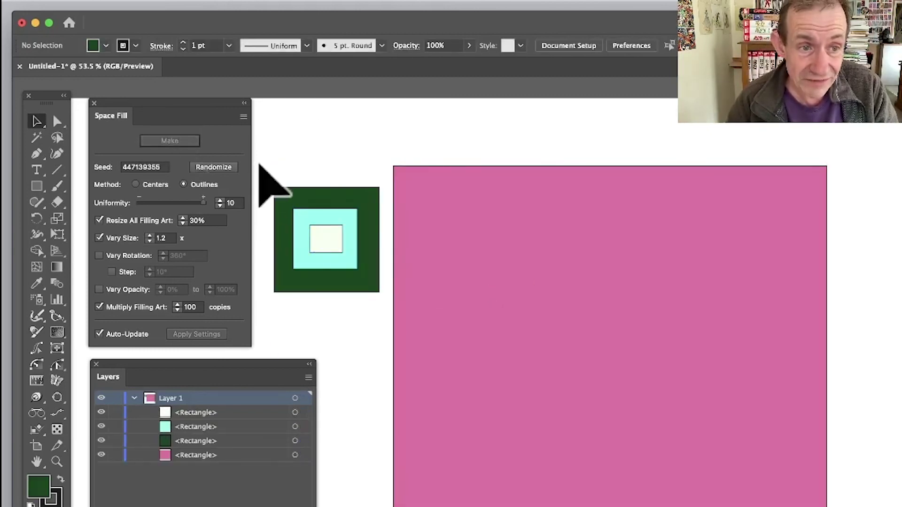
pyautogui.moveTo(384, 332); pyautogui.dragTo(336, 182)
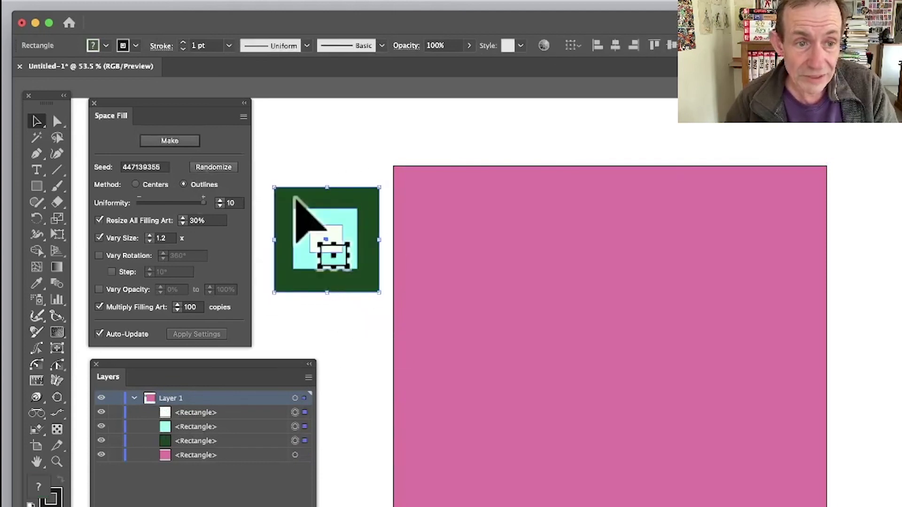
pyautogui.click(175, 1)
pyautogui.click(180, 66)
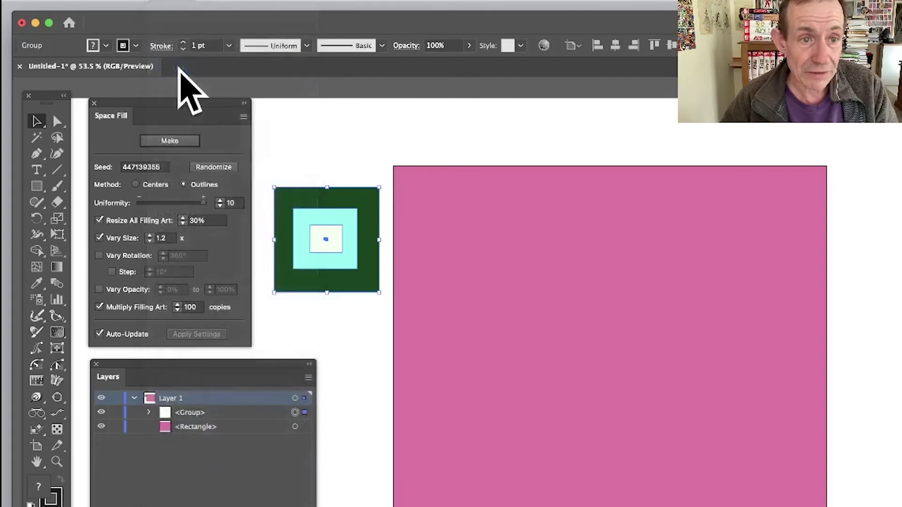
# Step: Select the grouped squares together with the pink rectangle and make a Space Fill from them
pyautogui.moveTo(266, 137); pyautogui.dragTo(609, 336)
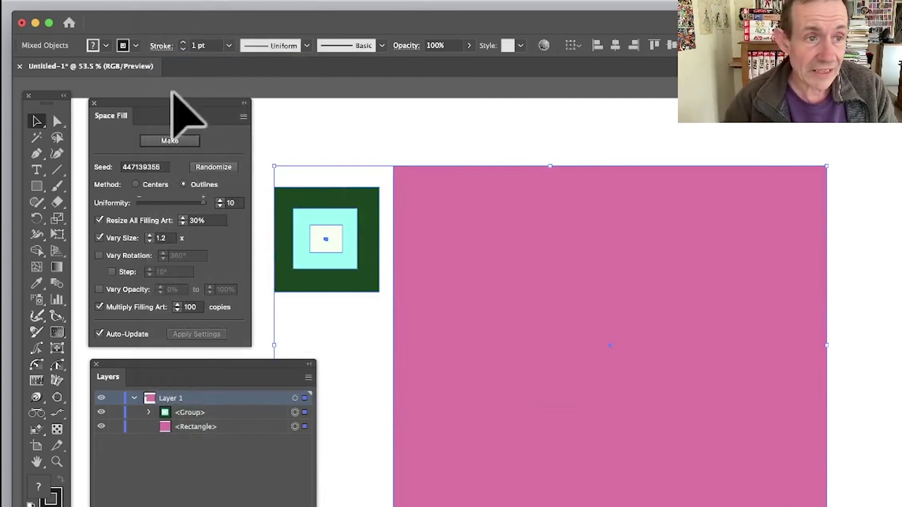
pyautogui.click(186, 141)
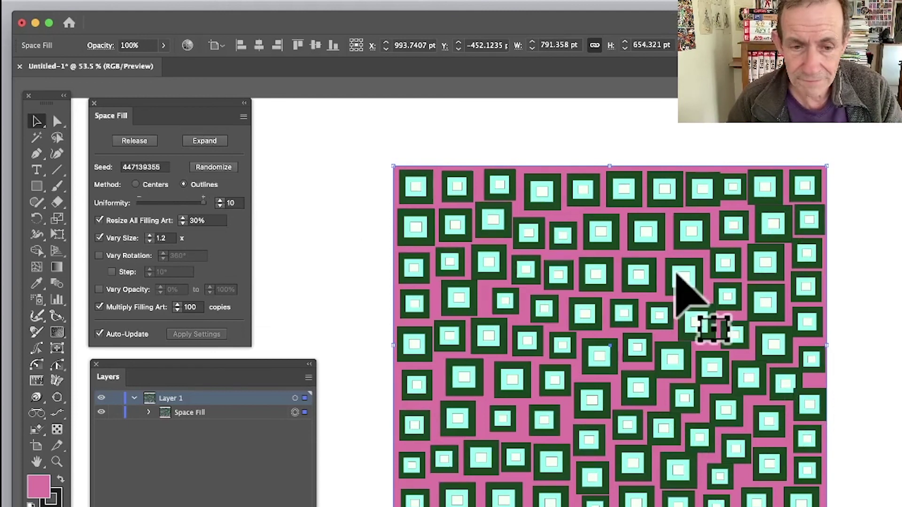
pyautogui.moveTo(650, 267); pyautogui.dragTo(675, 243)
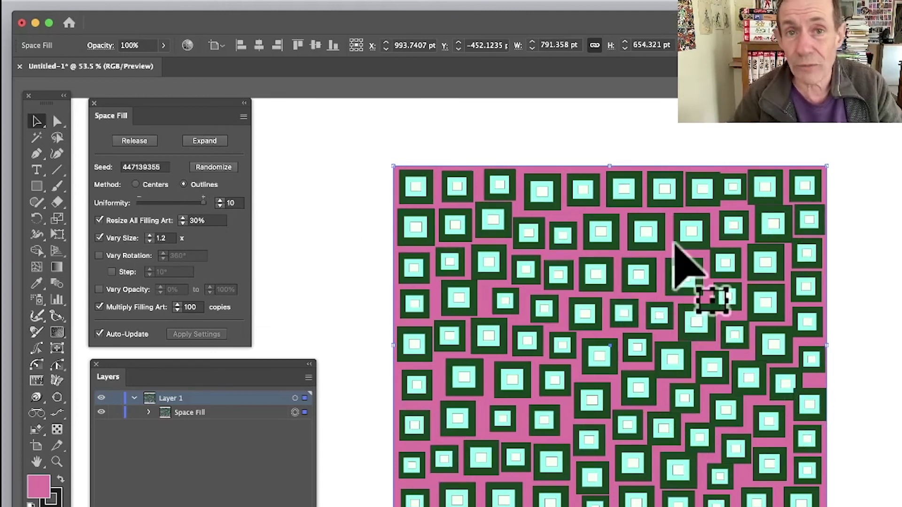